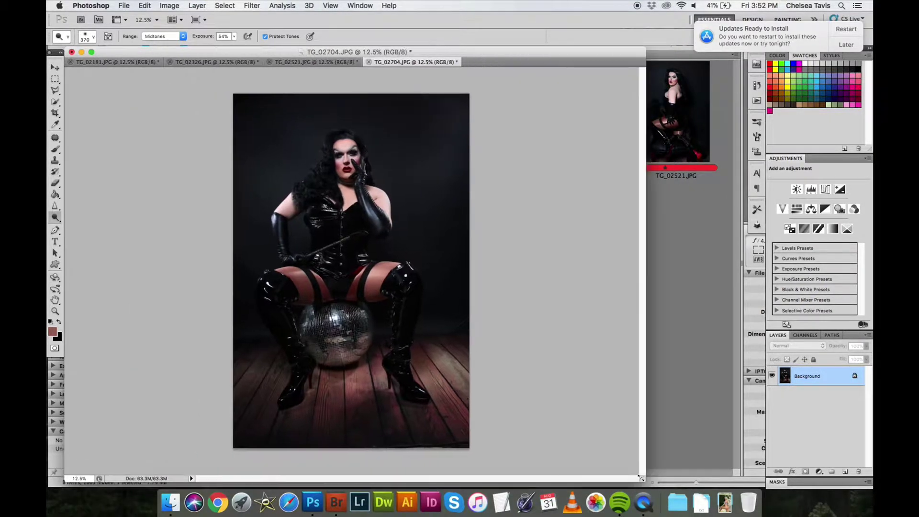
- Maximize the document window and crop the portrait tighter, trimming in from the top and right
left_click_drag(438, 465, 732, 481)
key("c")
mouse_move(259, 88)
left_mouse_down()
mouse_move(527, 444)
mouse_move(504, 432)
left_mouse_up()
left_click_drag(503, 95, 495, 107)
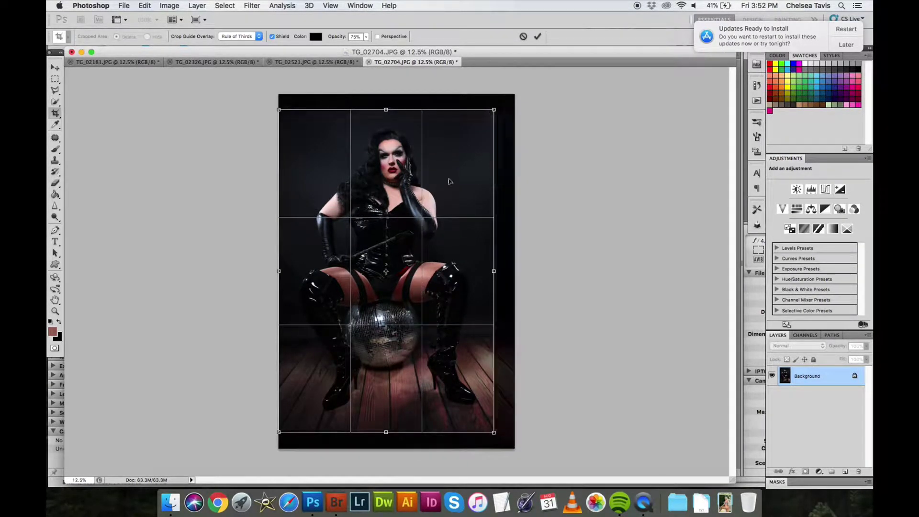
left_click_drag(445, 190, 443, 185)
key("Return")
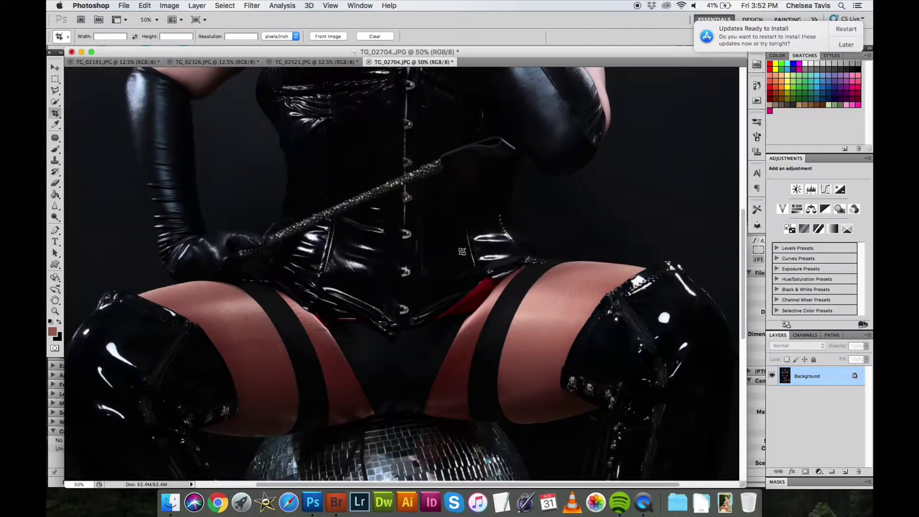
- Dodge the red boot heel and the ball's left edge with a 110 px brush
scroll(460, 326, "down", 10)
scroll(412, 402, "right", 3)
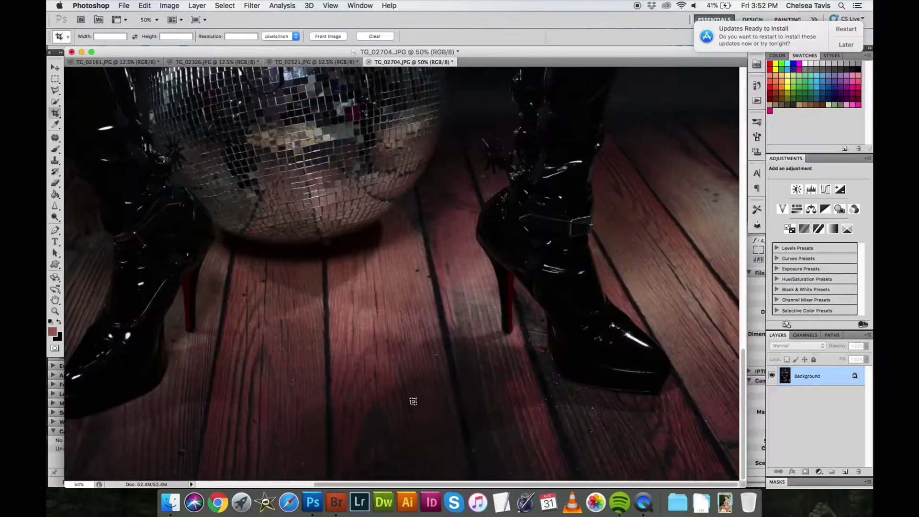
scroll(411, 417, "up", 10)
scroll(411, 417, "down", 10)
scroll(411, 416, "up", 10)
scroll(410, 417, "down", 5)
left_click(55, 217)
left_click(87, 39)
left_click(110, 63)
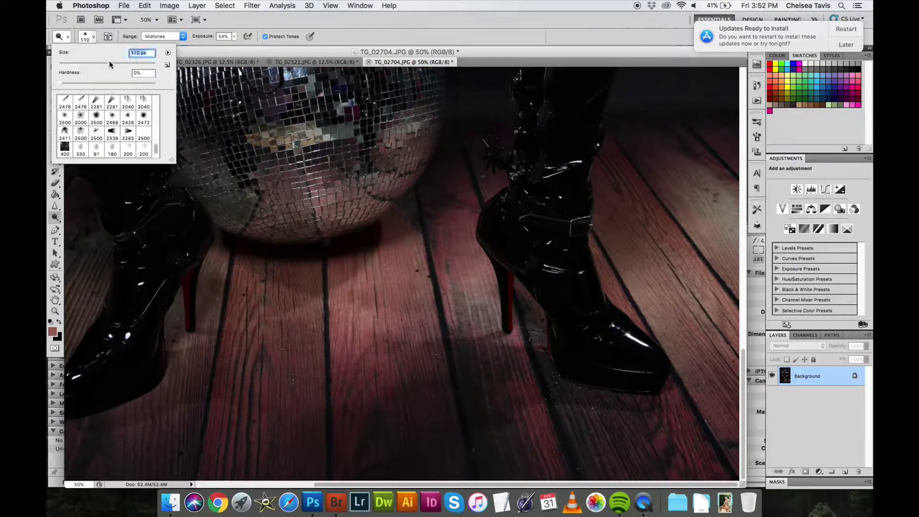
left_click(189, 283)
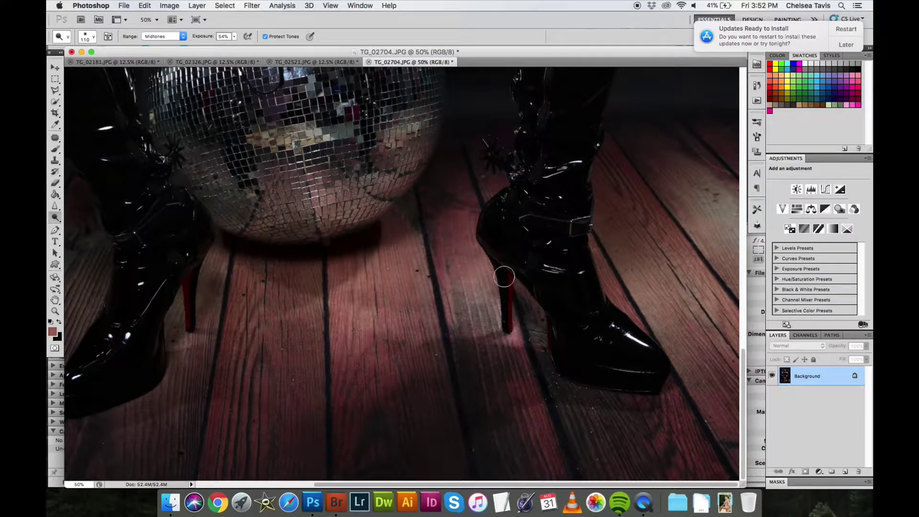
left_click_drag(500, 273, 550, 326)
scroll(509, 182, "up", 3)
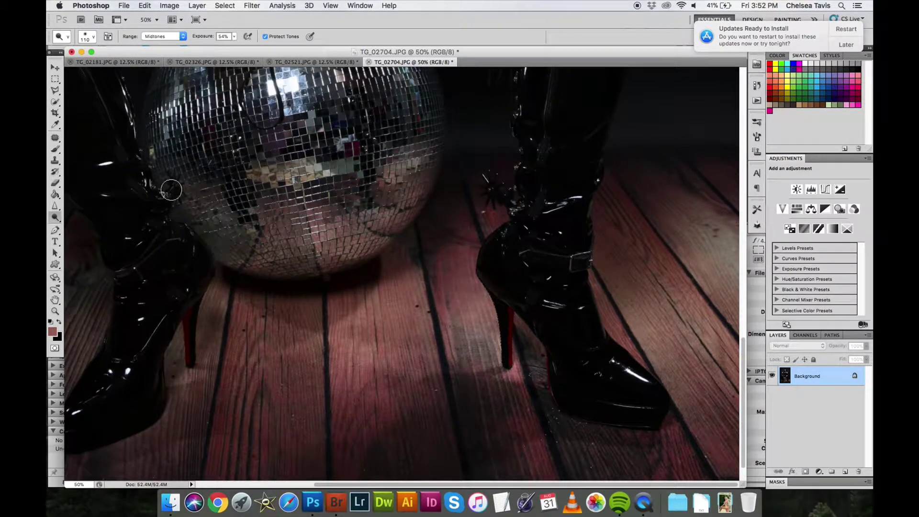
left_click_drag(180, 200, 174, 167)
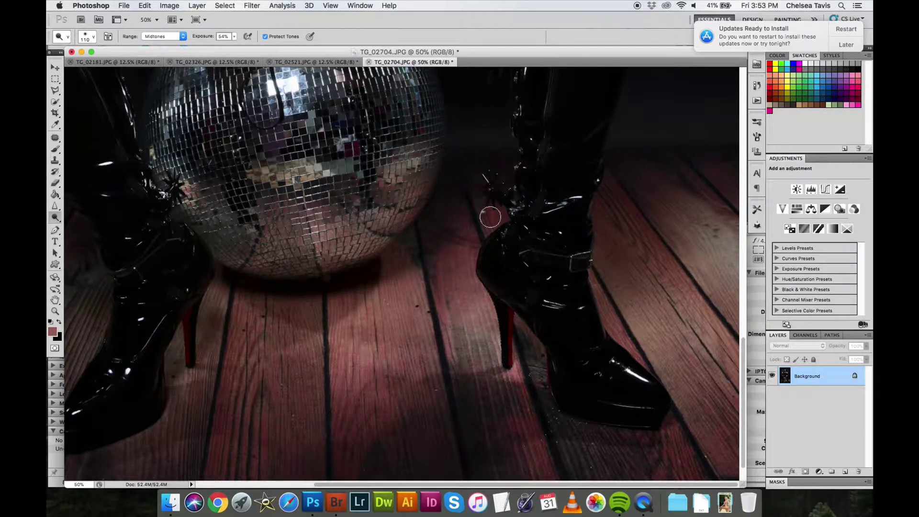
- Enlarge the Dodge brush to 339 px and brighten the lower and central disco ball
scroll(544, 287, "up", 3)
scroll(544, 287, "up", 5)
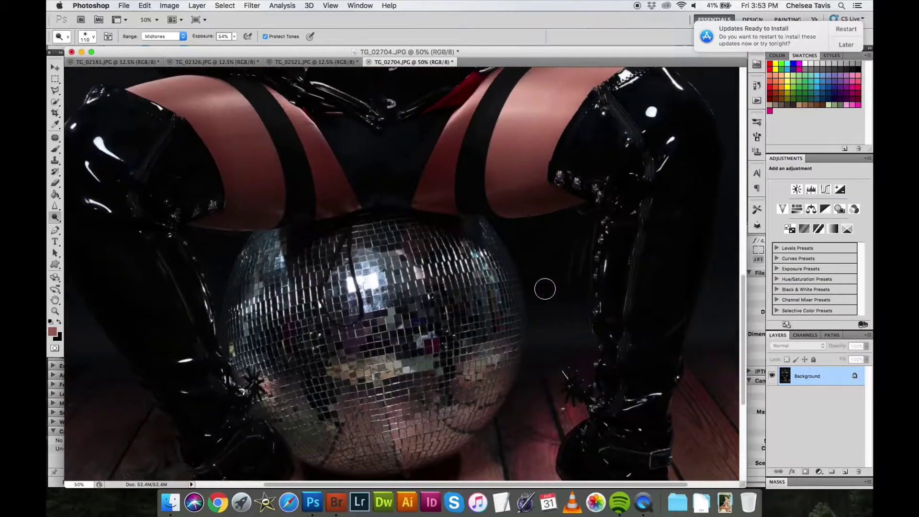
left_click(88, 37)
left_click_drag(108, 62, 137, 62)
key("Return")
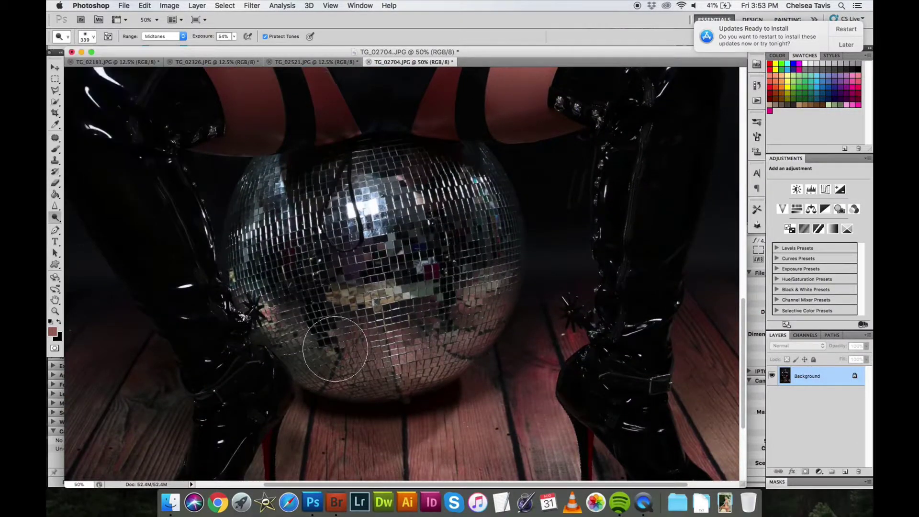
mouse_move(452, 305)
left_mouse_down()
mouse_move(382, 274)
mouse_move(391, 201)
mouse_move(444, 276)
left_mouse_up()
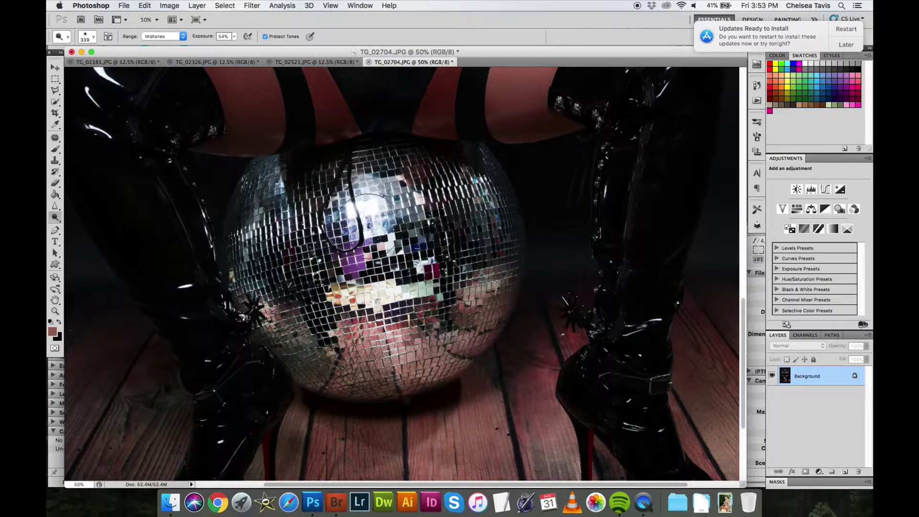
scroll(526, 207, "up", 3)
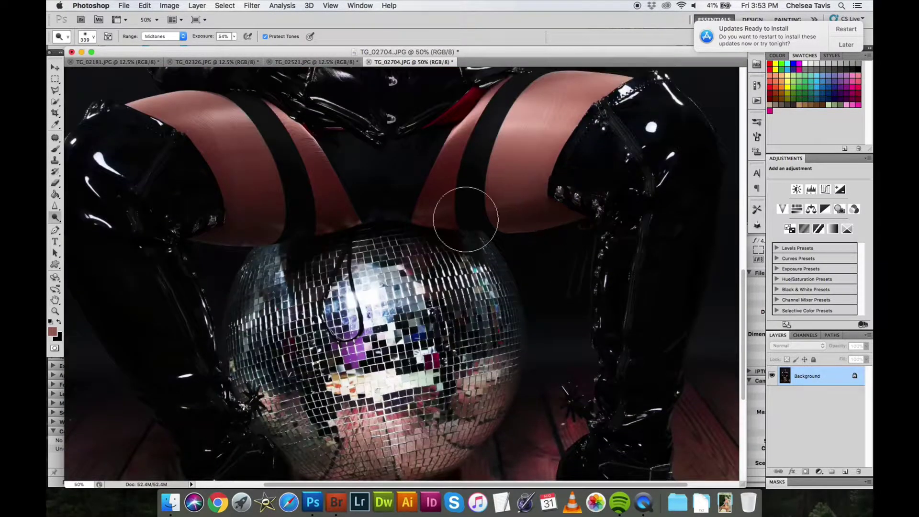
key("shift+o")
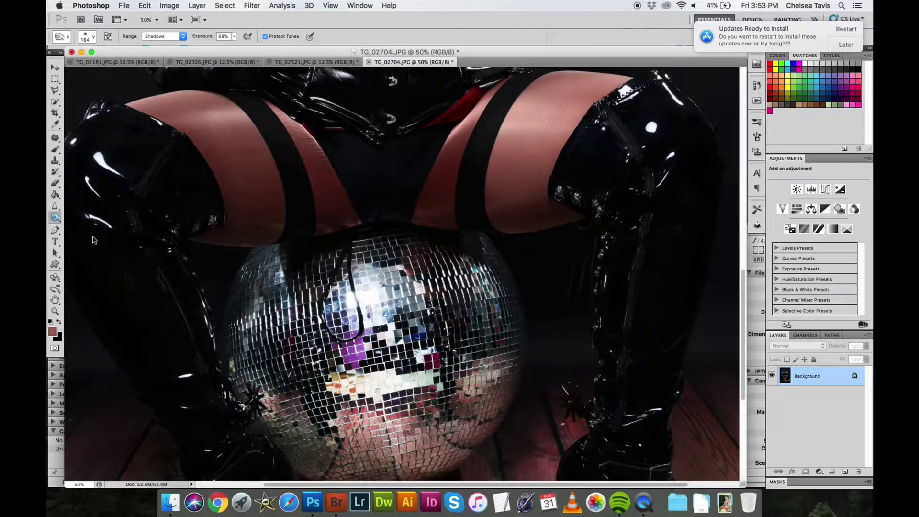
- Desaturate the disco ball's tile colours with the Sponge tool
key("shift+o")
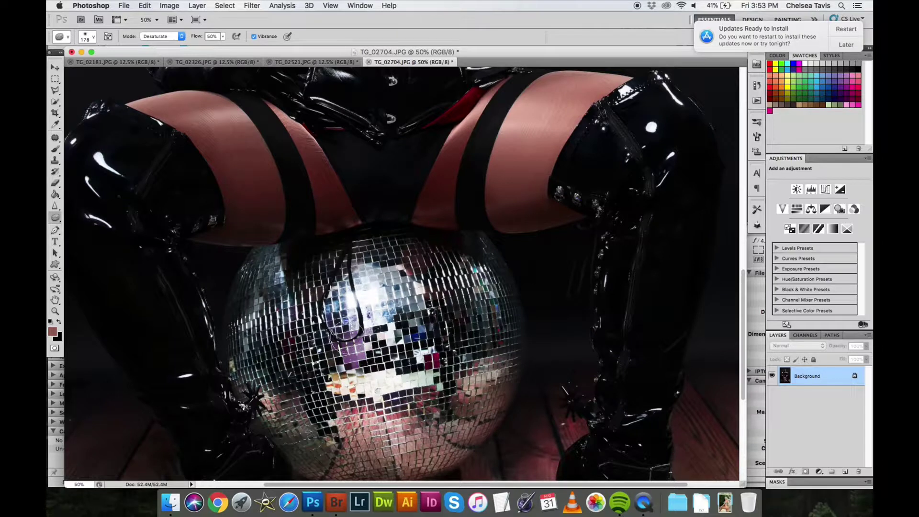
mouse_move(449, 365)
left_mouse_down()
mouse_move(448, 389)
mouse_move(449, 363)
left_mouse_up()
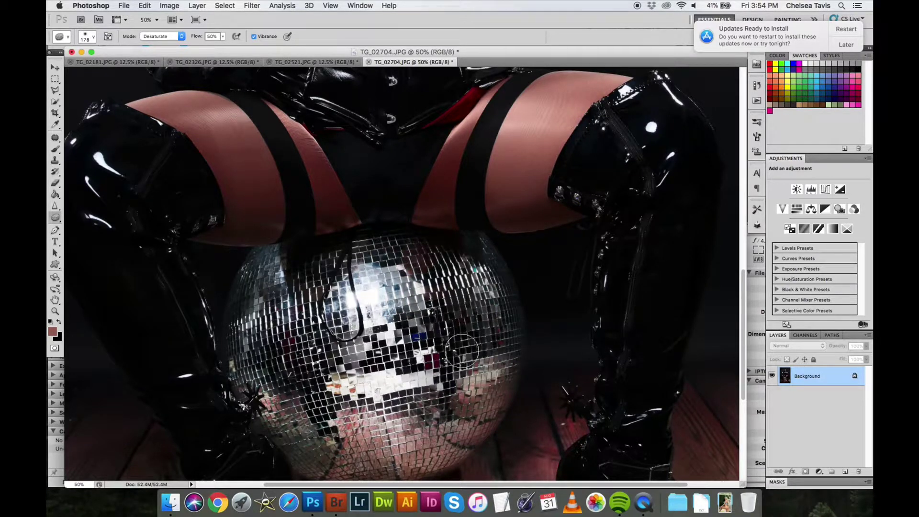
scroll(365, 257, "up", 2)
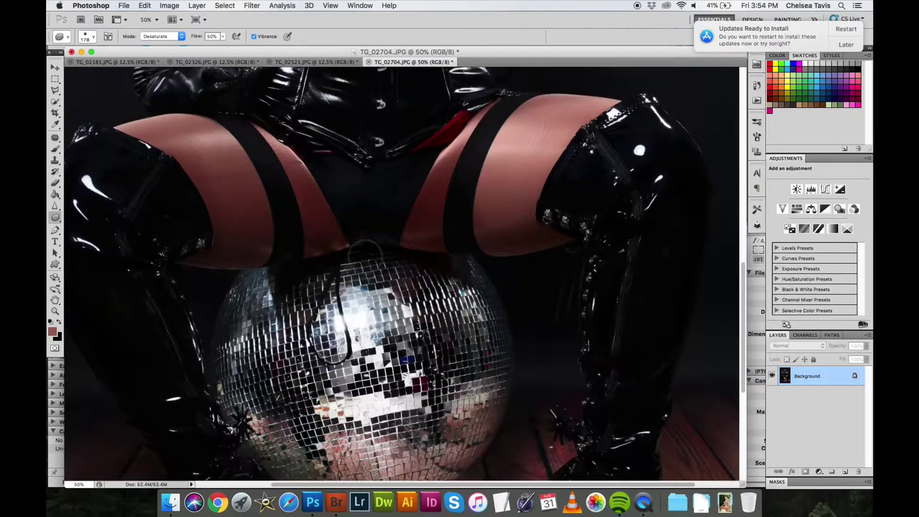
scroll(365, 257, "up", 3)
scroll(366, 257, "up", 2)
scroll(365, 258, "up", 3)
scroll(365, 257, "up", 3)
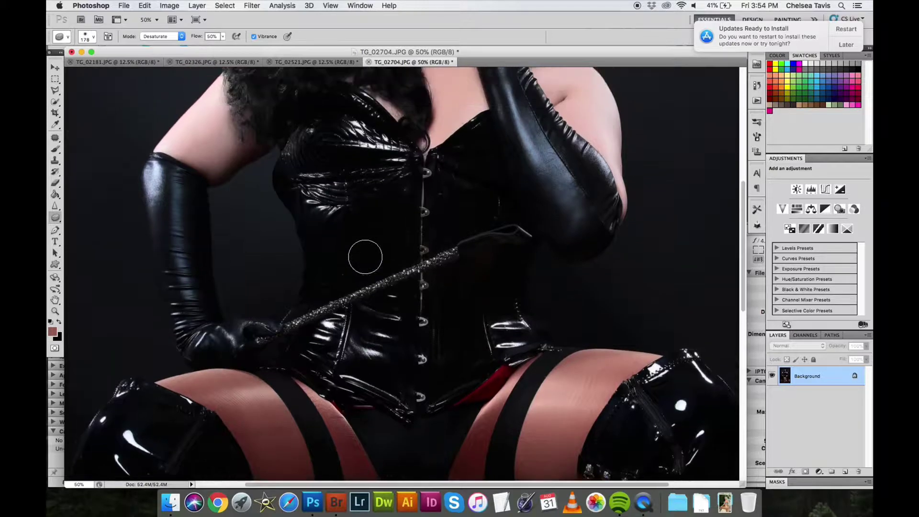
scroll(365, 257, "up", 2)
- Open the Liquify filter on the whole portrait with Ctrl+Shift+X
scroll(365, 257, "up", 3)
scroll(365, 257, "up", 2)
scroll(366, 257, "down", 3)
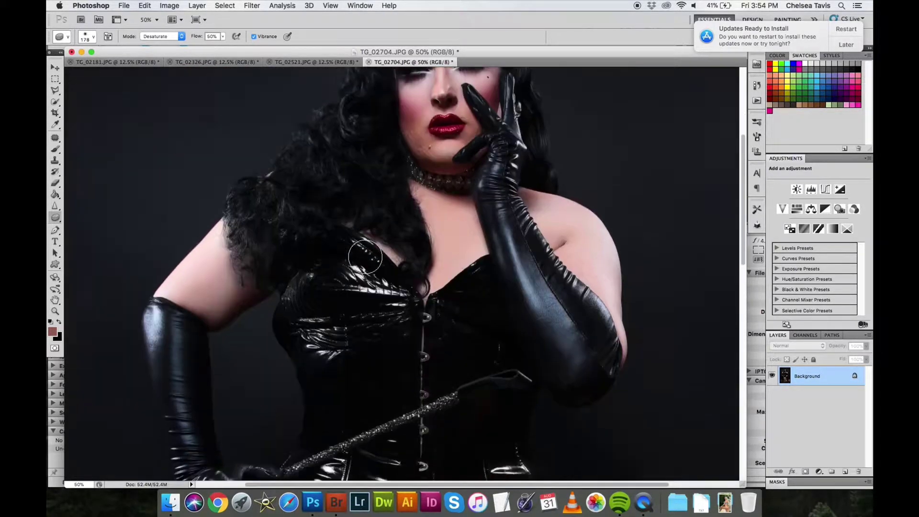
scroll(365, 257, "down", 3)
scroll(365, 257, "down", 1)
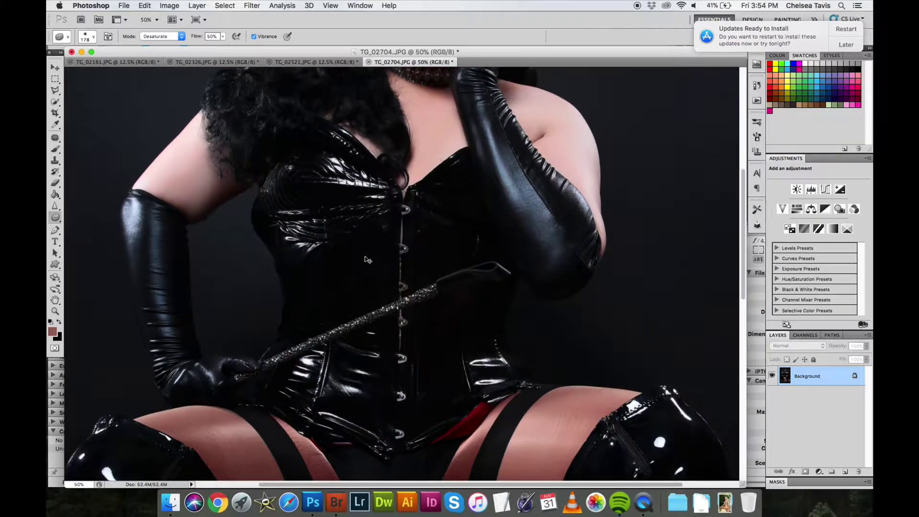
key("ctrl+shift+x")
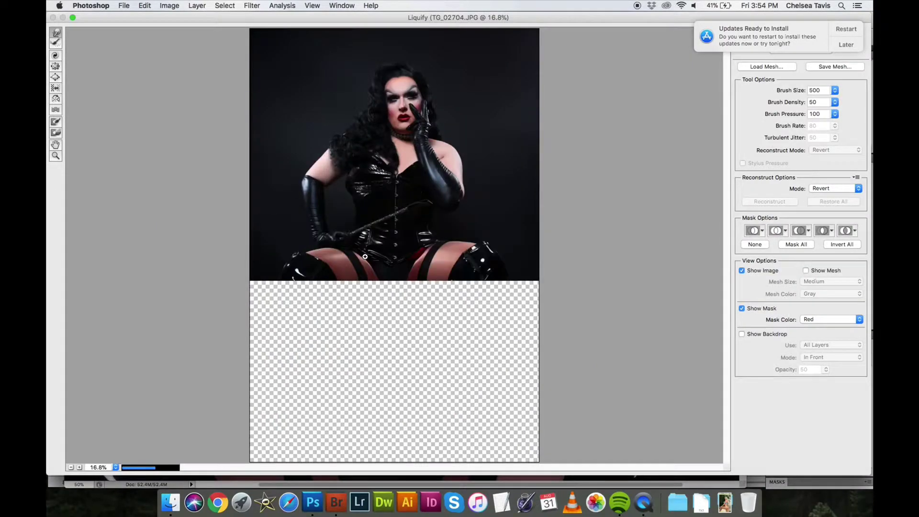
- Zoom the Liquify preview to 66.7%, dismiss the update reminder, and keep brush density at 50
key("ctrl+plus")
key("ctrl+plus")
key("ctrl+plus")
key("ctrl+plus")
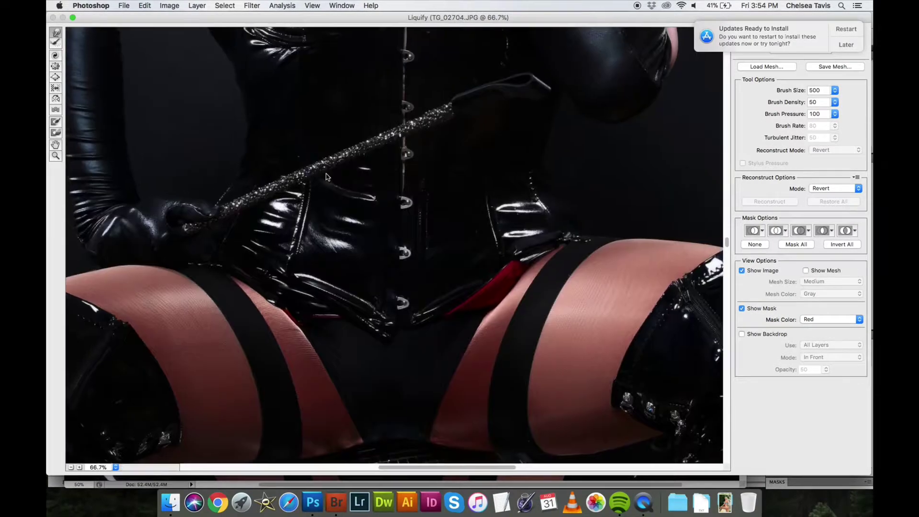
scroll(326, 177, "up", 3)
scroll(326, 177, "up", 3)
left_click(855, 45)
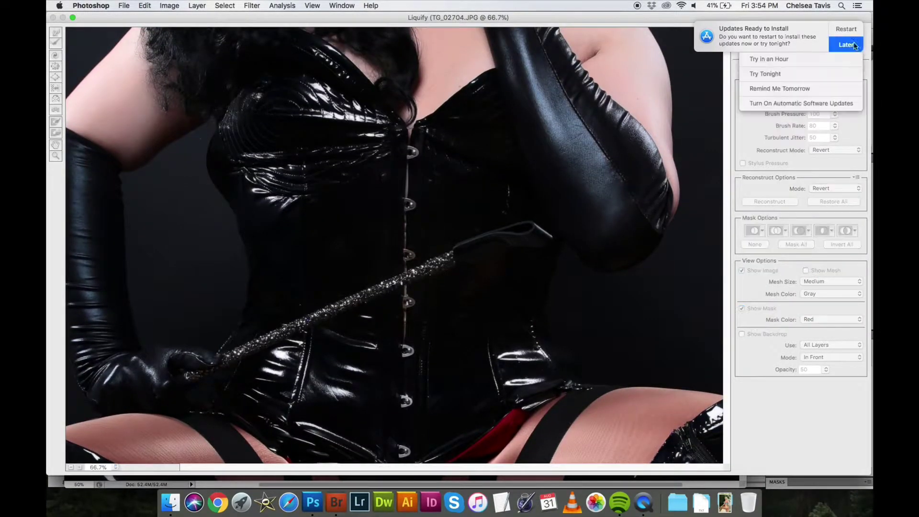
left_click(813, 89)
left_click(835, 102)
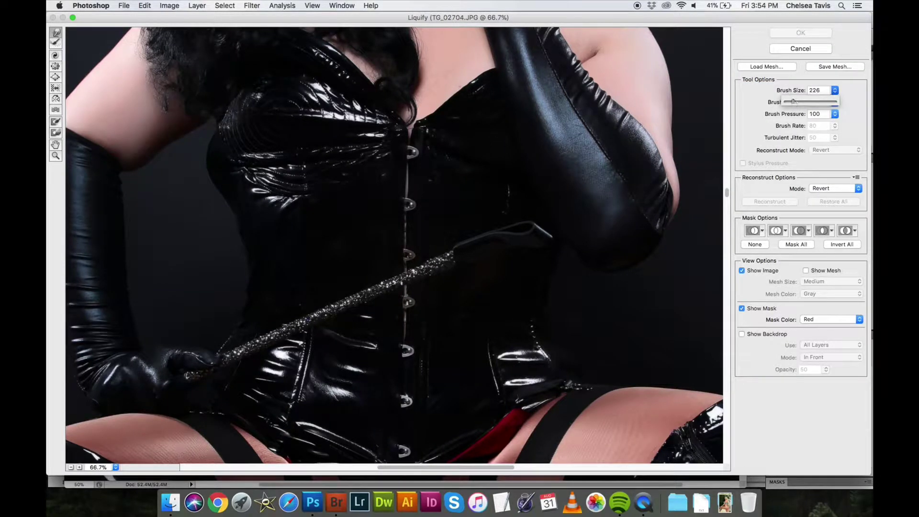
left_click(140, 163)
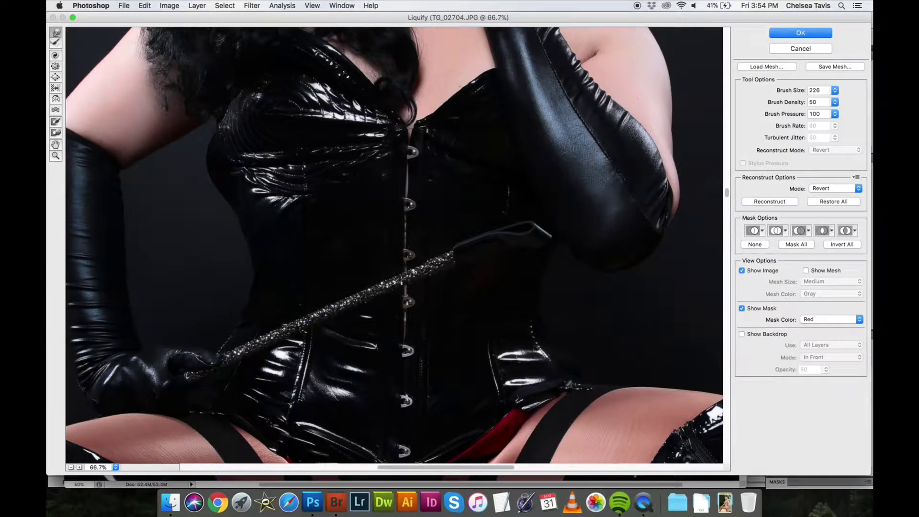
- Push in the right breast contour along its lower, middle and upper edges
scroll(641, 153, "up", 3)
scroll(640, 155, "up", 3)
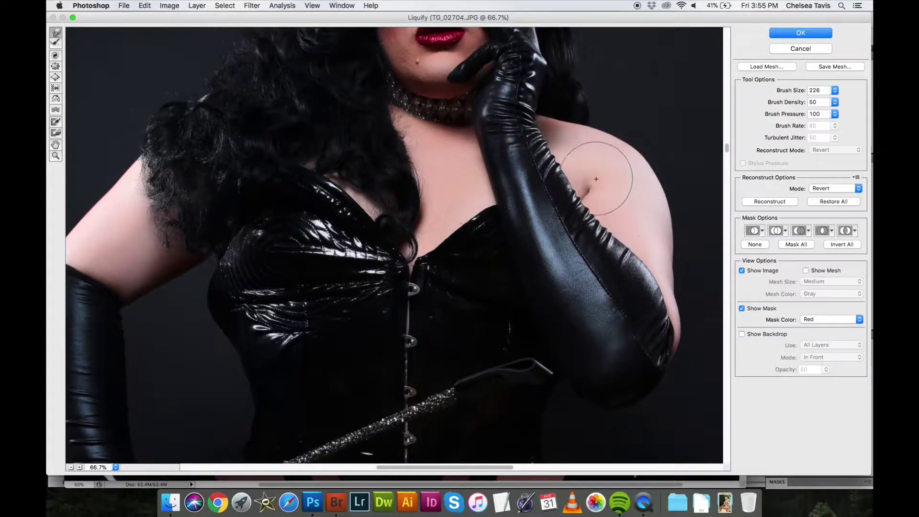
left_click_drag(670, 297, 666, 290)
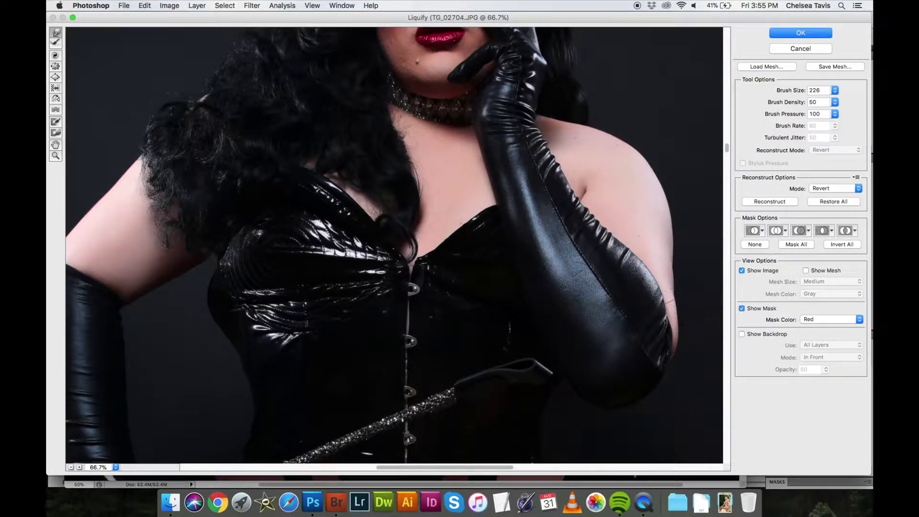
left_click_drag(661, 252, 670, 268)
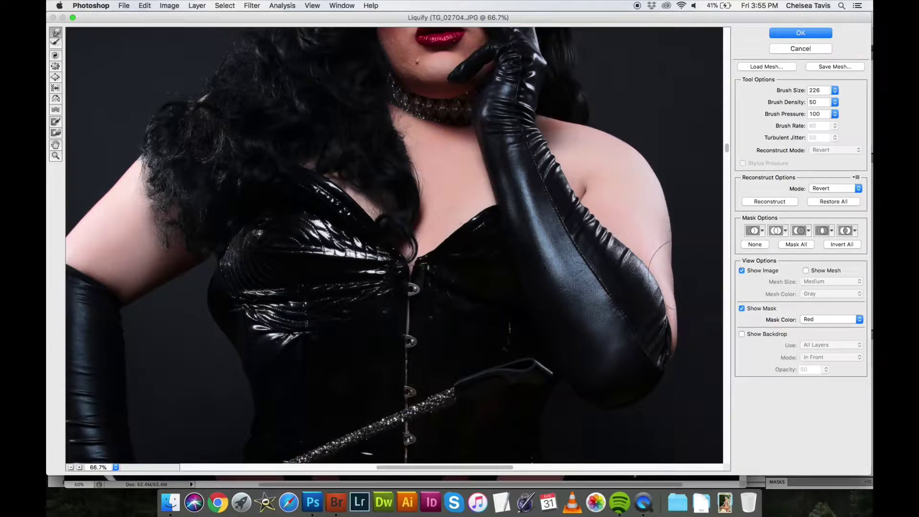
left_click_drag(673, 225, 670, 218)
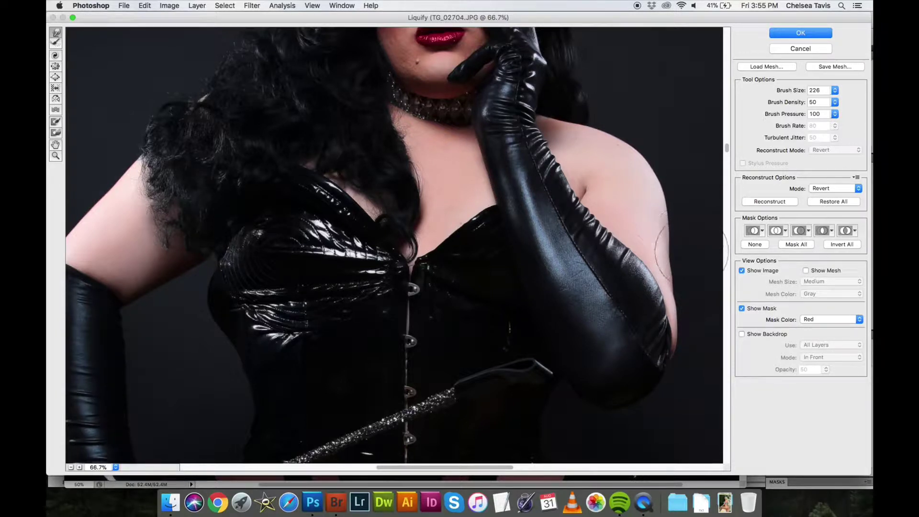
- Set the Liquify brush to 500 and warp the left hair outline inward, then apply
scroll(629, 207, "up", 3)
scroll(629, 207, "up", 5)
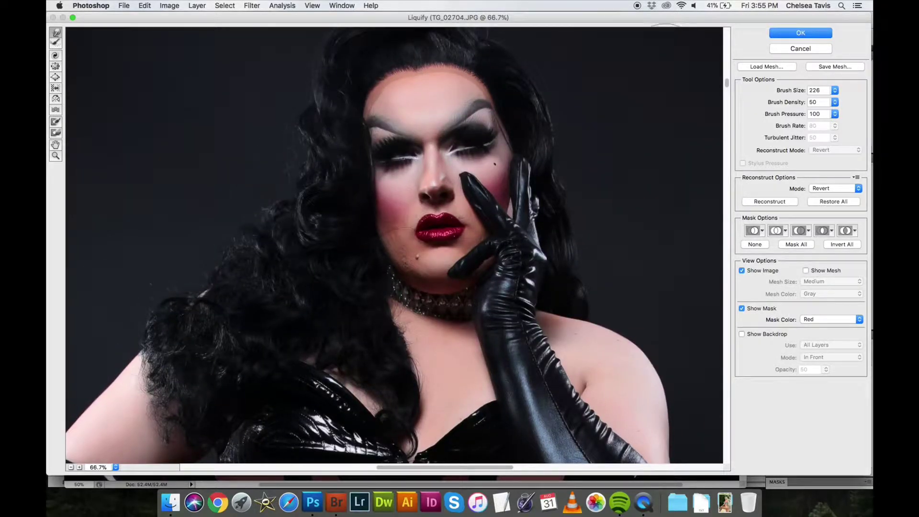
scroll(398, 244, "up", 2)
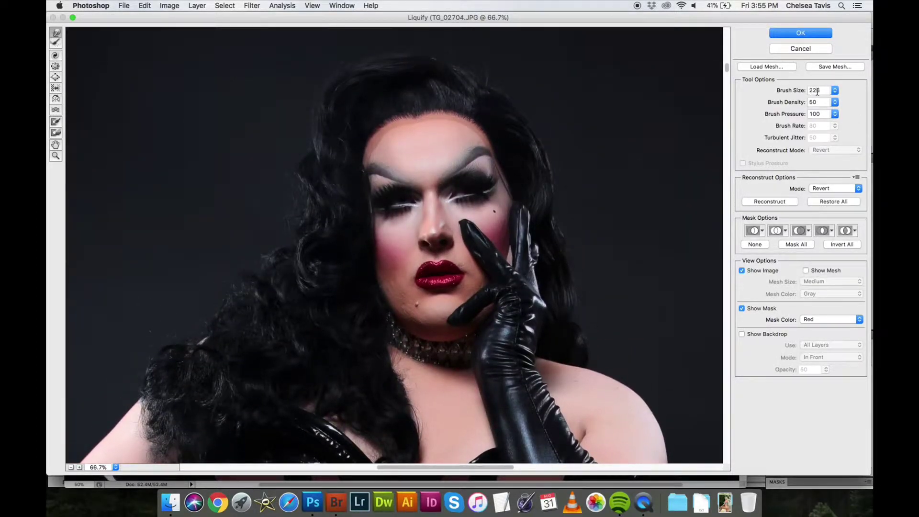
type("50")
key("Return")
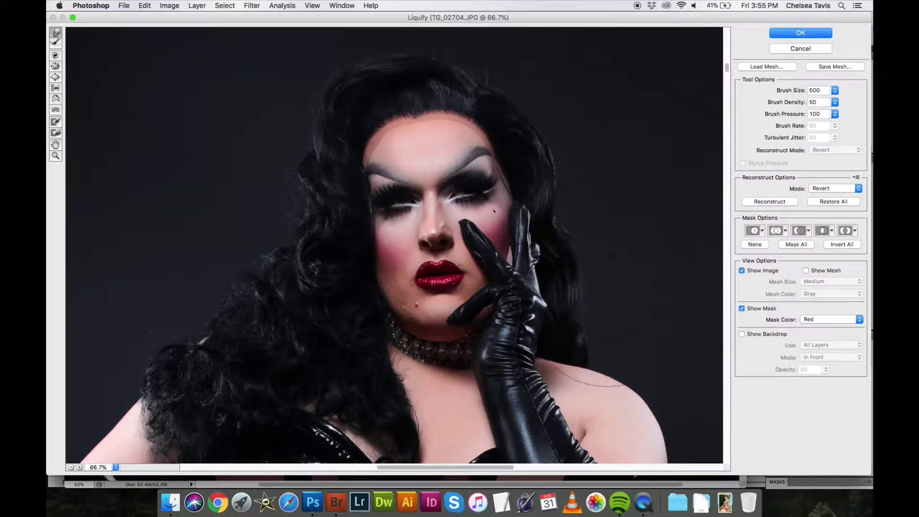
left_click_drag(328, 124, 314, 125)
left_click_drag(311, 205, 301, 249)
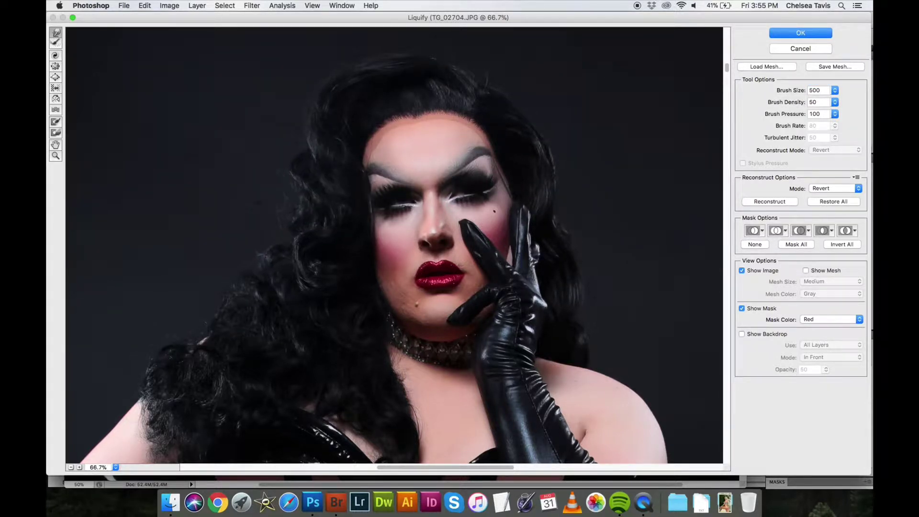
left_click_drag(278, 282, 244, 297)
left_click_drag(210, 335, 201, 374)
left_click_drag(309, 225, 287, 273)
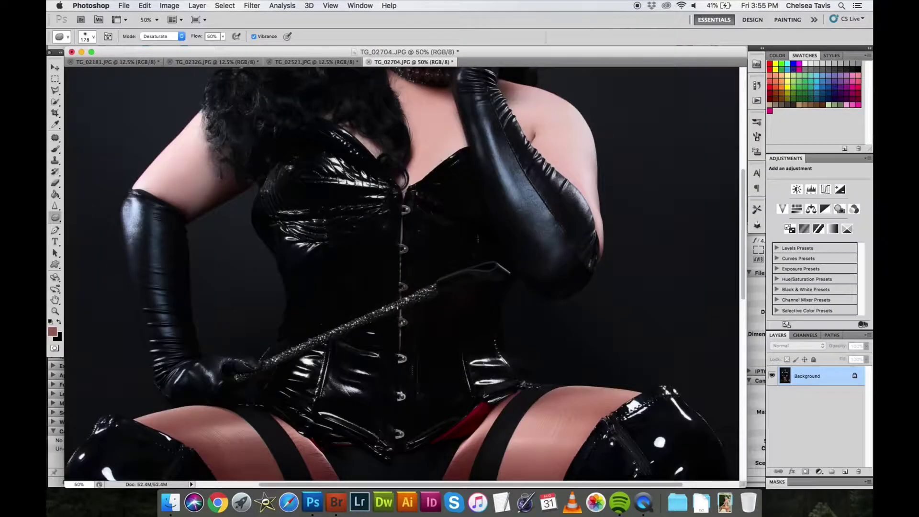
- Zoom to 100% and set up the Clone Stamp with a soft round brush of about 121 px
scroll(495, 205, "up", 3)
scroll(495, 205, "up", 2)
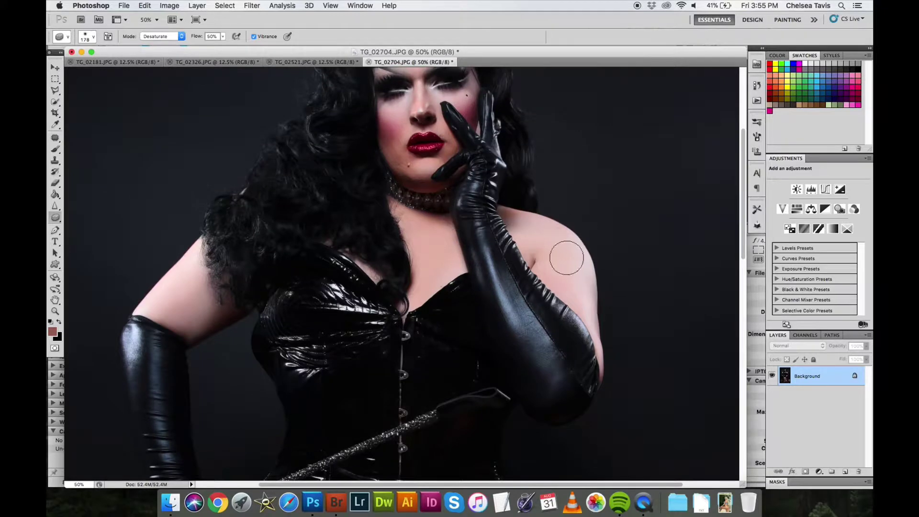
key("ctrl+equal")
key("ctrl+equal")
scroll(567, 257, "right", 10)
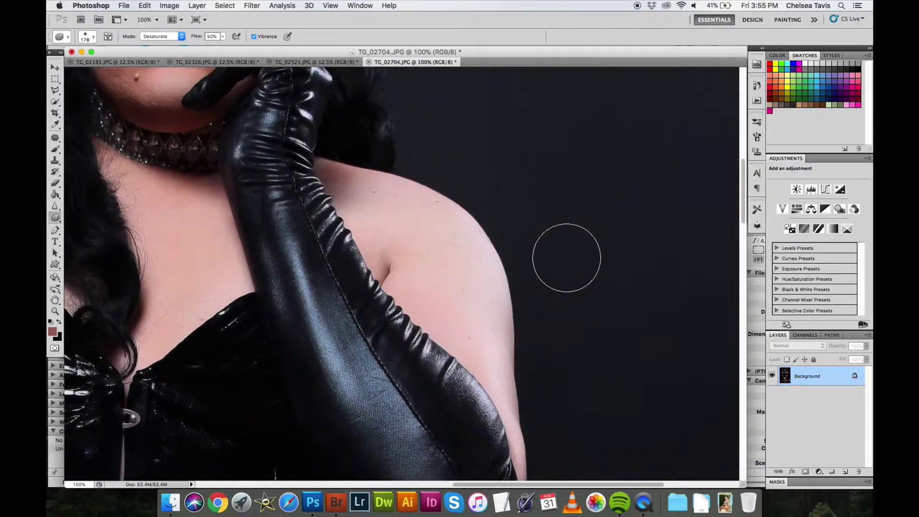
scroll(566, 257, "up", 1)
left_click(85, 37)
key("s")
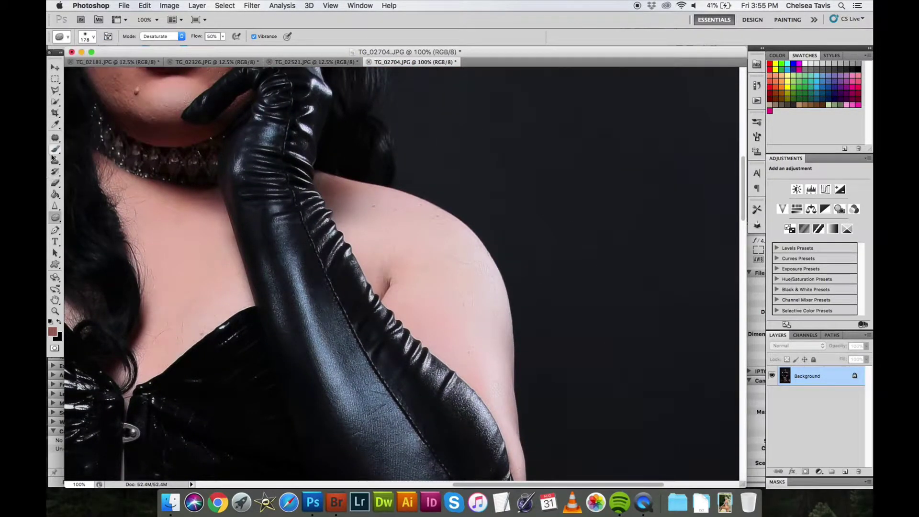
left_click(93, 39)
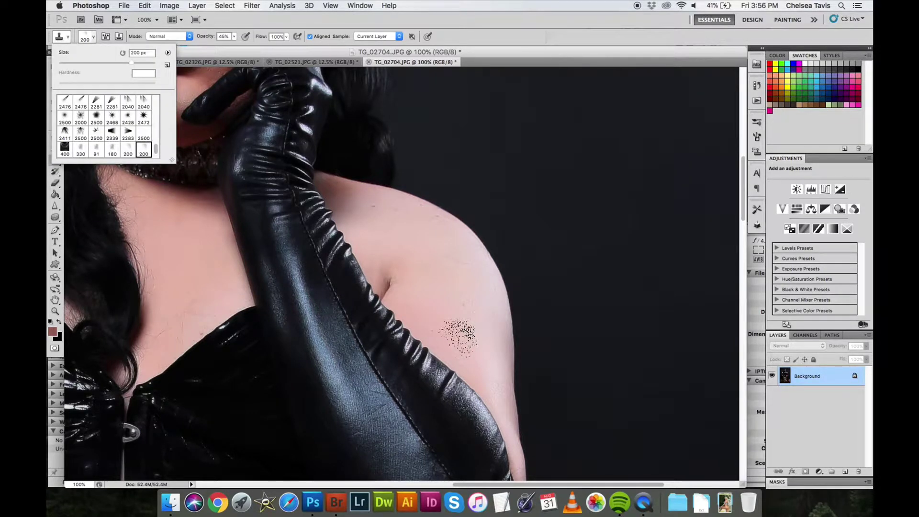
left_click_drag(157, 142, 152, 91)
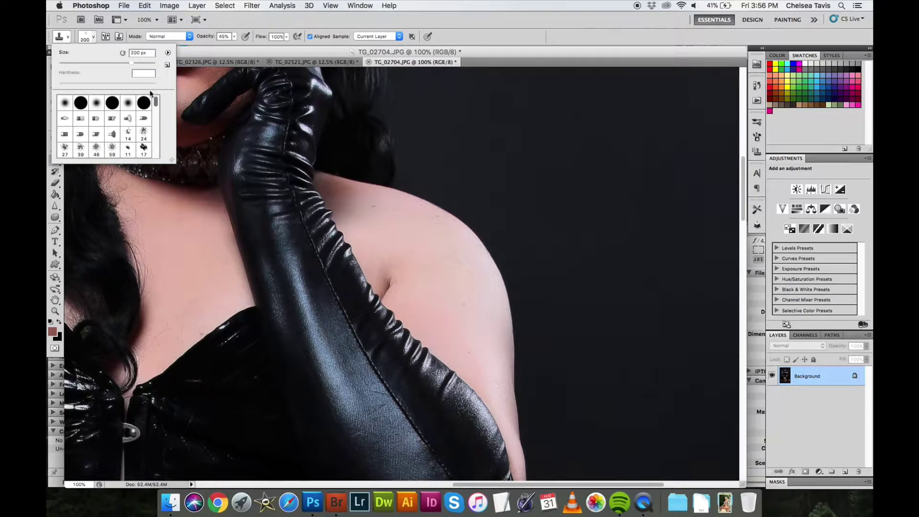
left_click(128, 102)
key("bracketleft")
key("bracketleft")
key("bracketleft")
key("bracketleft")
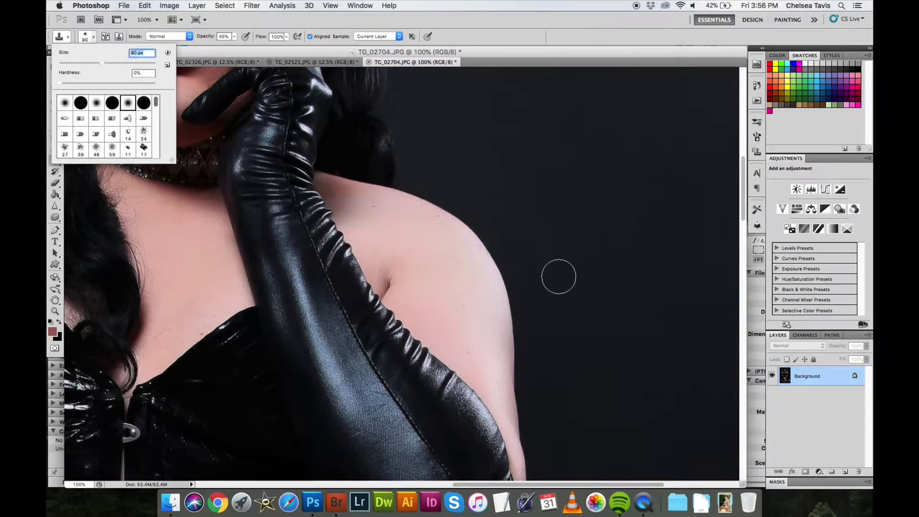
left_click_drag(102, 62, 112, 63)
left_click(475, 334)
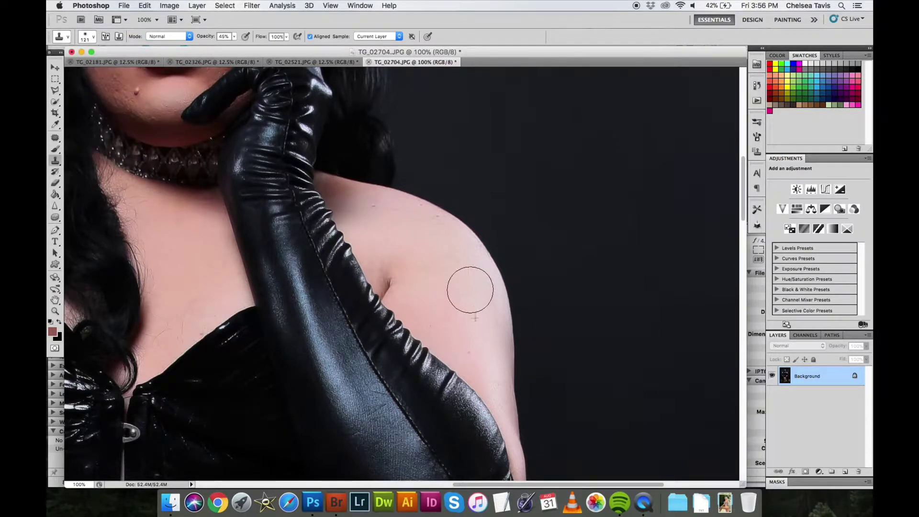
- Sample clean shoulder skin and clone it over the hair edge beside the choker at 73 px
left_click(421, 246, "alt")
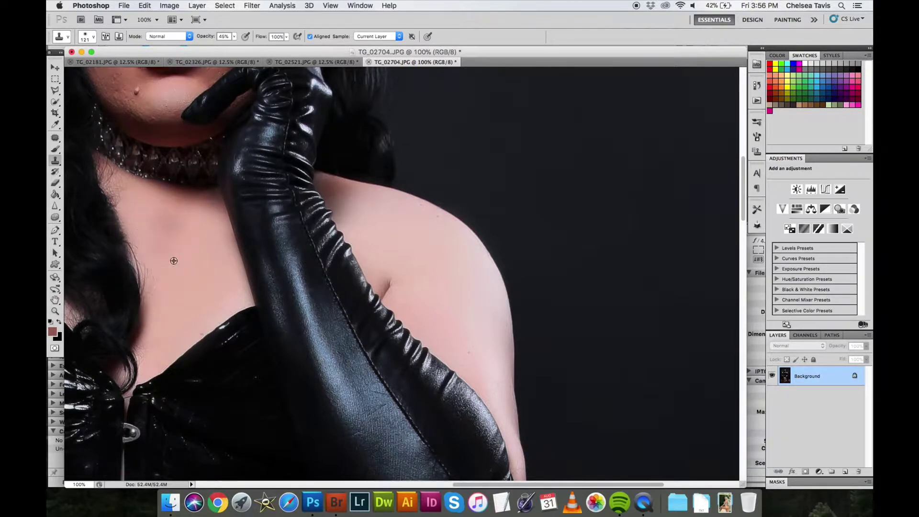
scroll(172, 278, "left", 10)
scroll(172, 278, "up", 3)
left_click(91, 36)
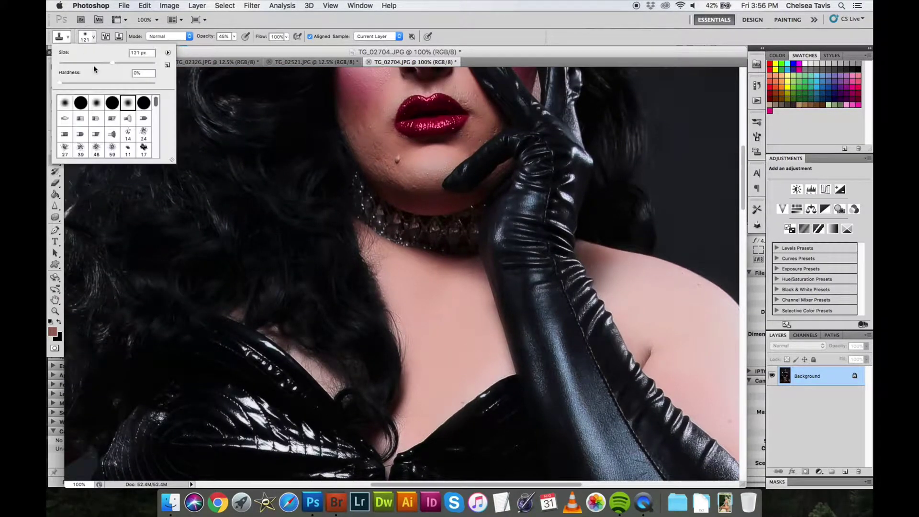
left_click(94, 63)
left_click(389, 269)
left_click_drag(376, 249, 386, 261)
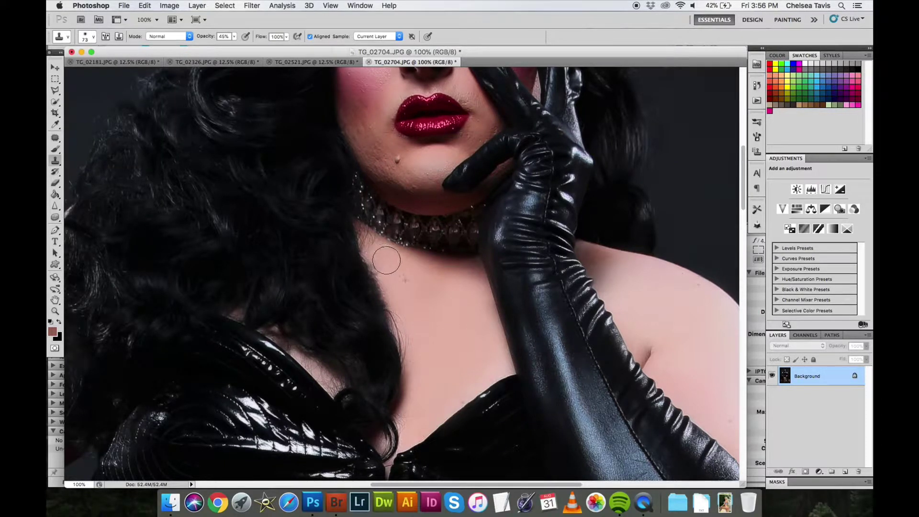
- Reduce the Clone Stamp brush to 41 px
left_click(88, 38)
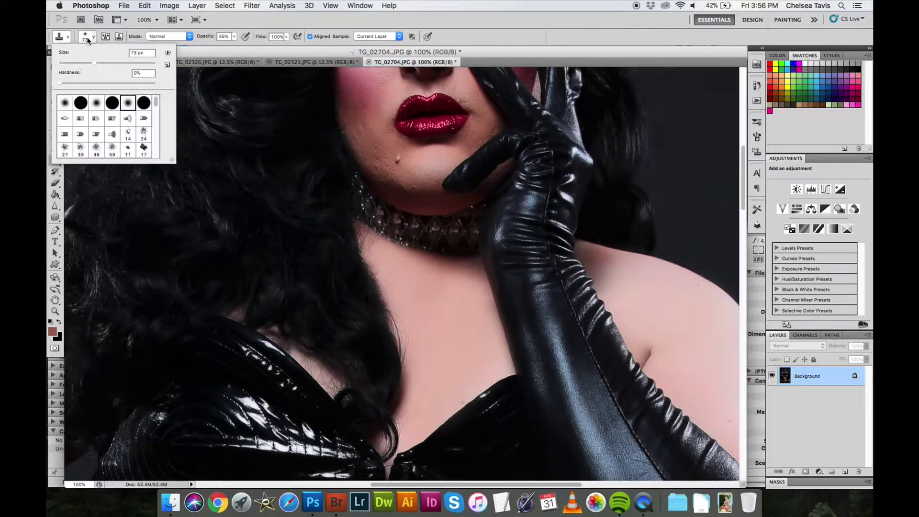
left_click(381, 247)
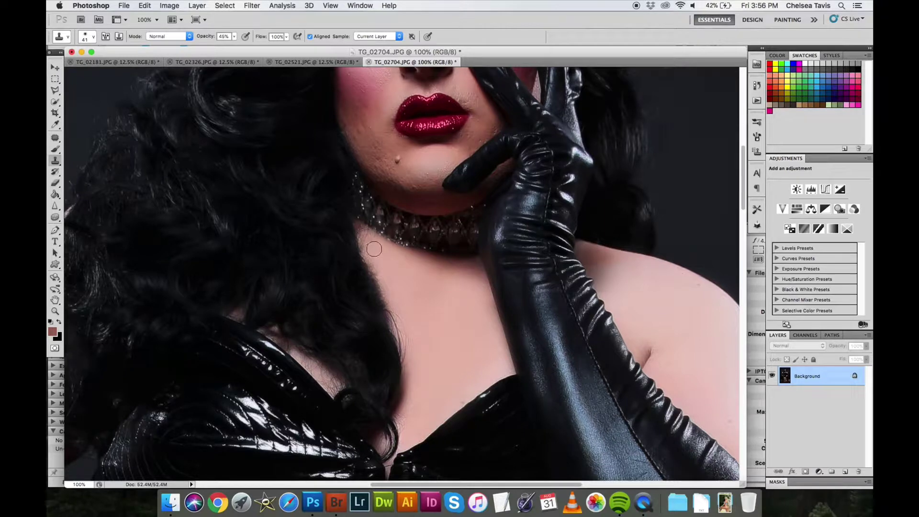
scroll(390, 465, "up", 8)
scroll(390, 464, "left", 10)
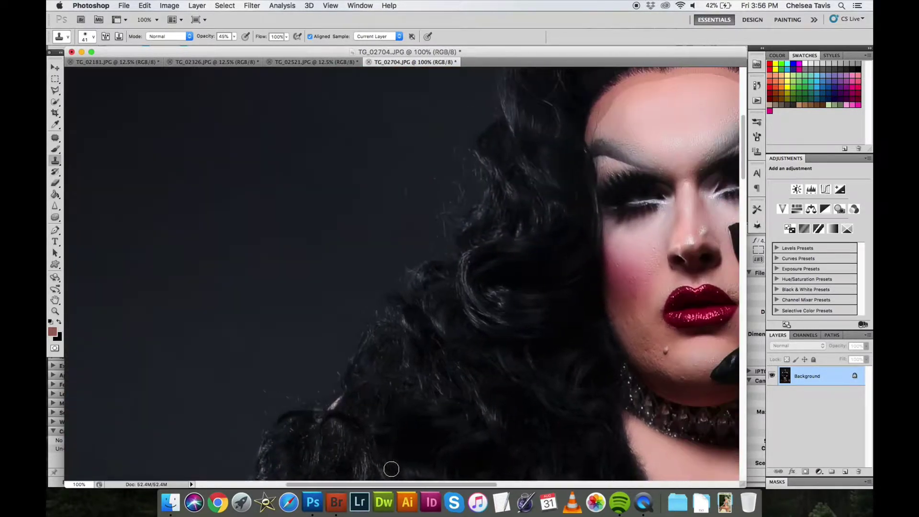
left_click(85, 38)
left_click(336, 217)
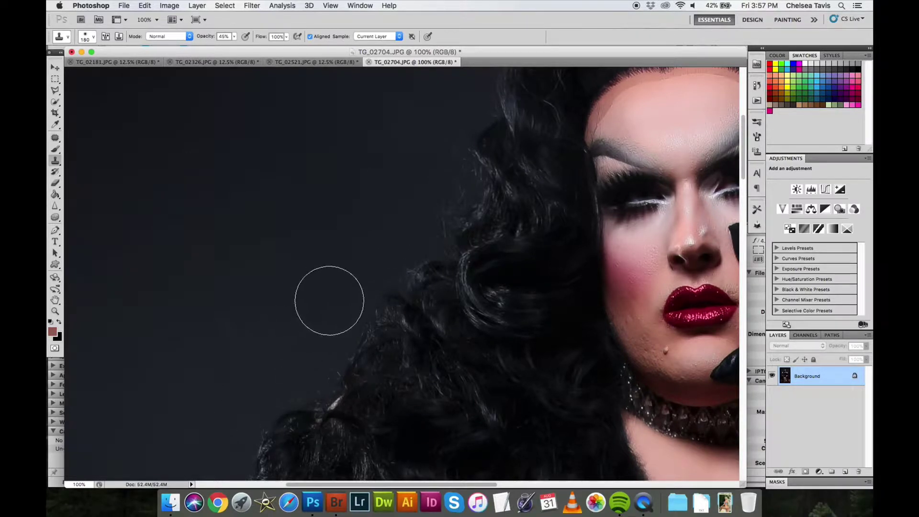
scroll(287, 282, "right", 5)
scroll(287, 282, "up", 2)
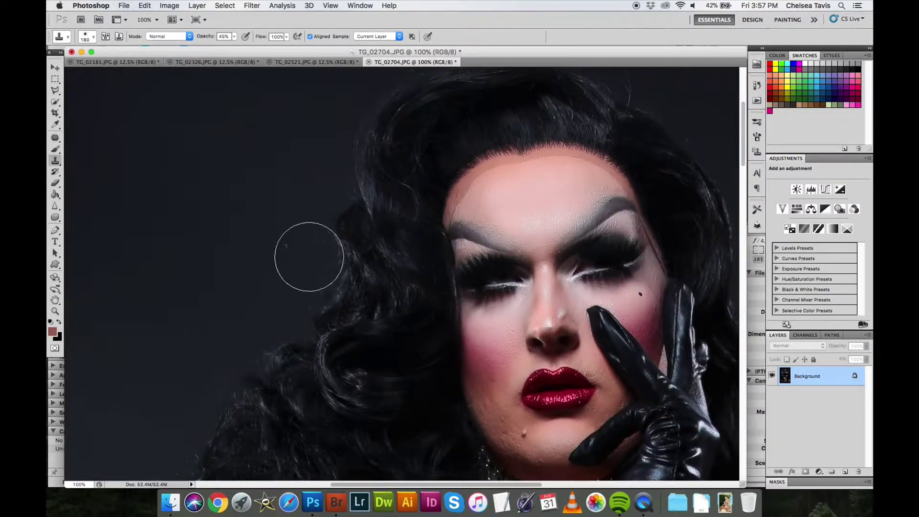
scroll(300, 227, "up", 4)
scroll(300, 227, "right", 2)
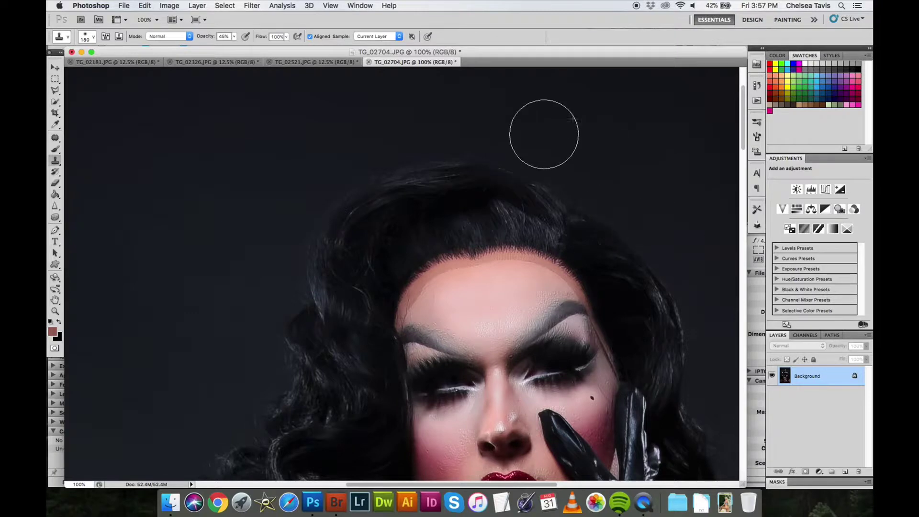
scroll(298, 212, "down", 7)
scroll(298, 212, "right", 7)
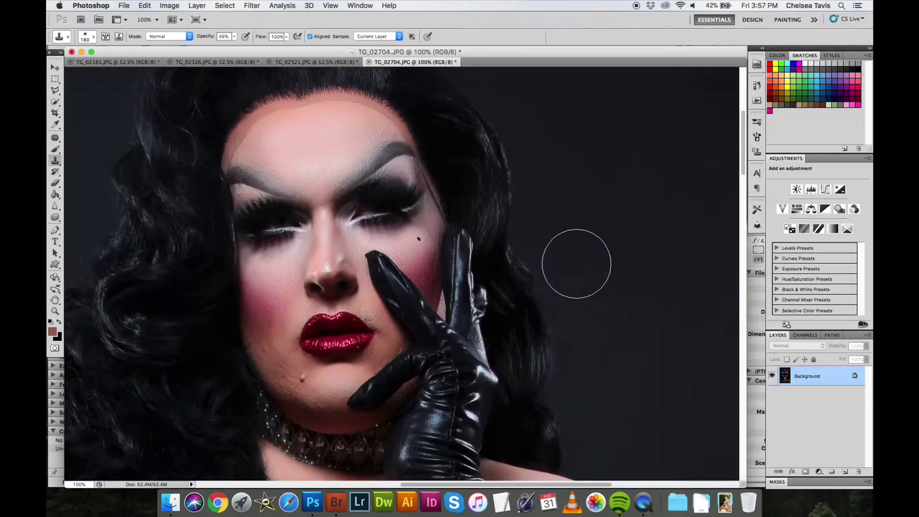
left_click(598, 290, "alt")
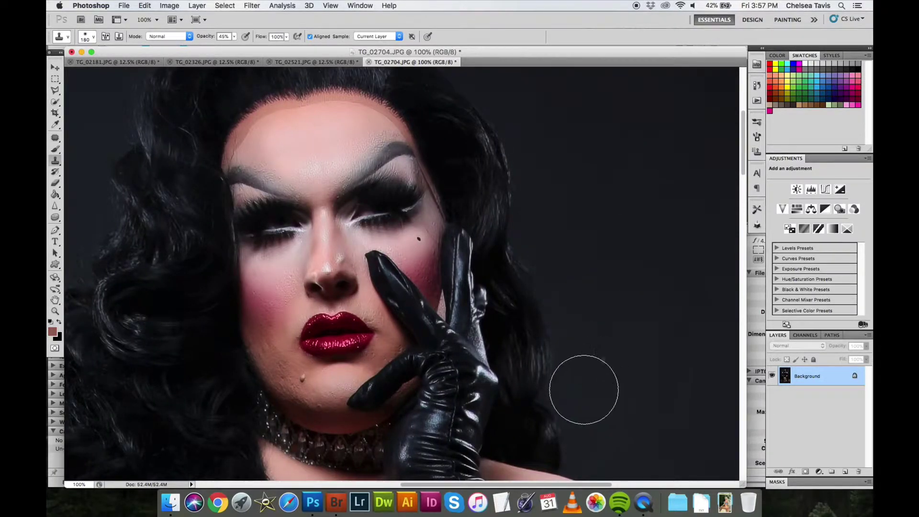
left_click(88, 37)
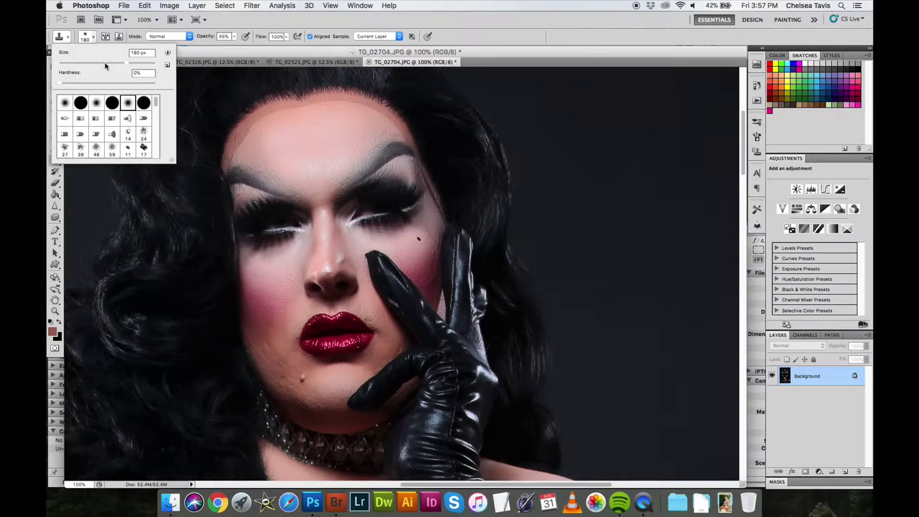
- Zoom to 200% and paint out the thin forehead hair strand with a 54 px brush
key("ctrl+plus")
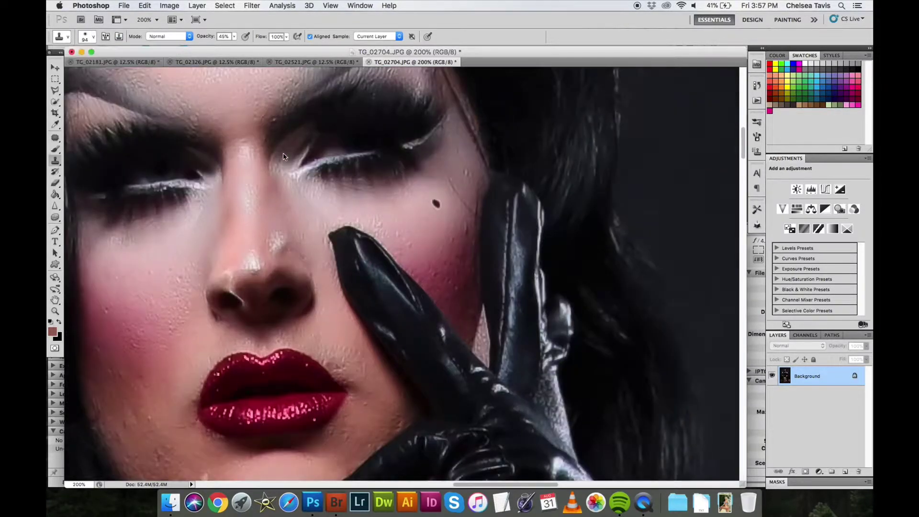
scroll(283, 153, "up", 10)
scroll(283, 153, "left", 5)
left_click(88, 36)
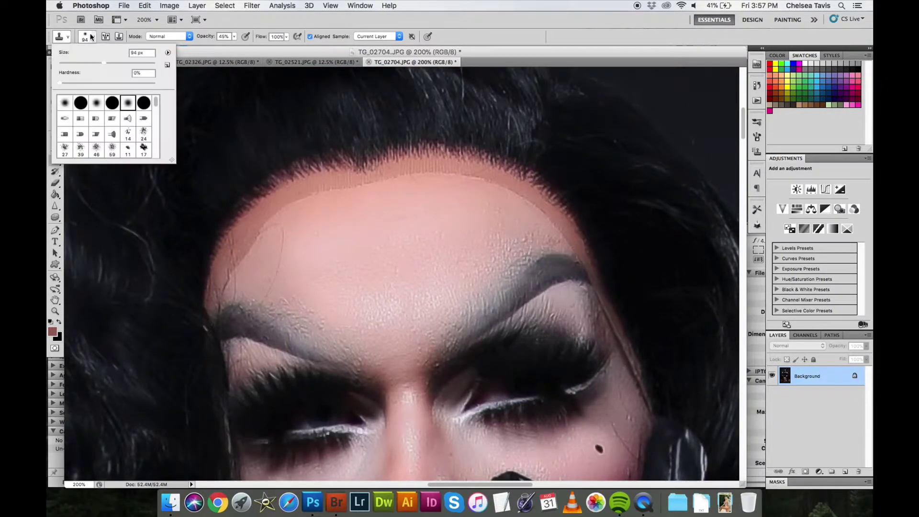
key("Return")
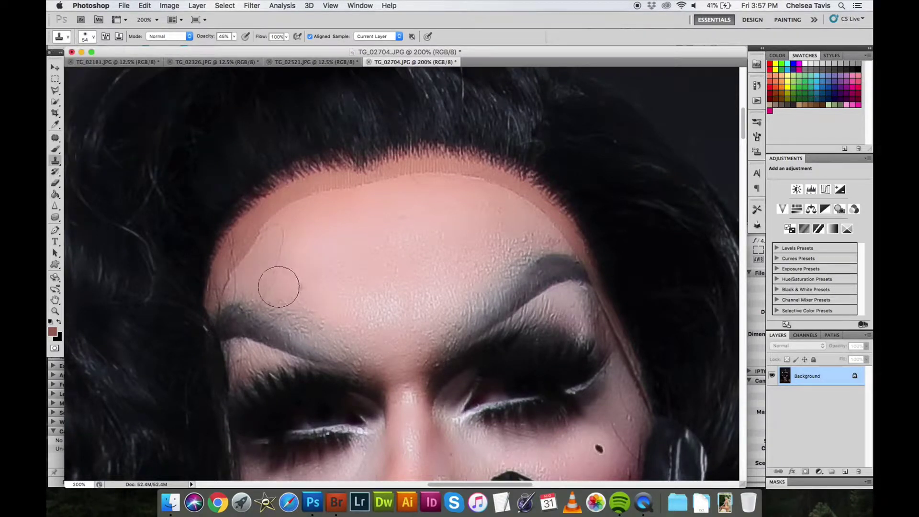
left_click_drag(279, 246, 281, 230)
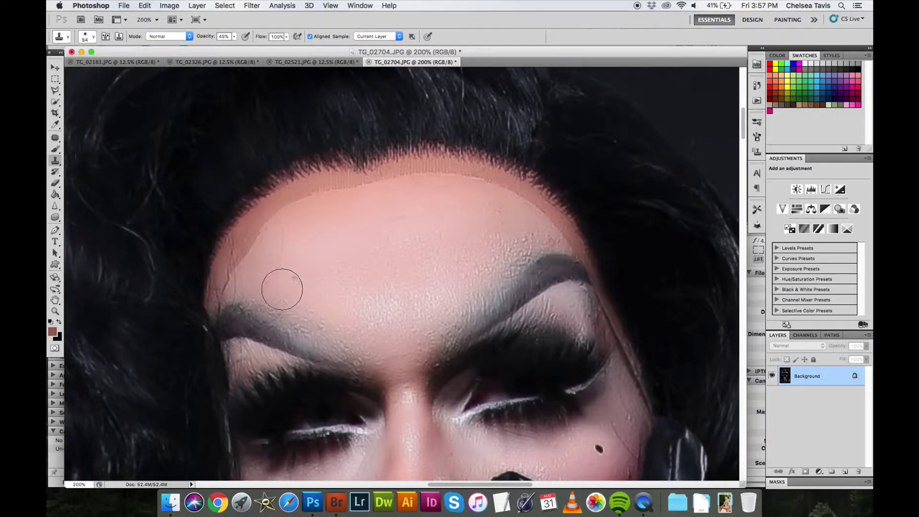
- Sample clean forehead skin and smooth the hairline band from temple to upper right
left_click(391, 208, "alt")
mouse_move(335, 197)
left_mouse_down()
mouse_move(256, 241)
mouse_move(302, 267)
mouse_move(292, 238)
mouse_move(234, 273)
mouse_move(313, 197)
mouse_move(435, 182)
left_mouse_up()
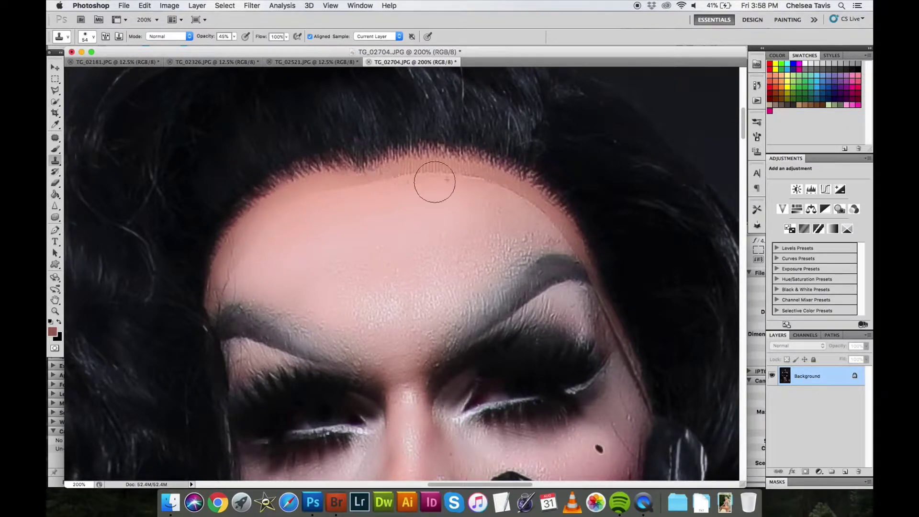
mouse_move(330, 193)
left_mouse_down()
mouse_move(448, 185)
mouse_move(523, 205)
left_mouse_up()
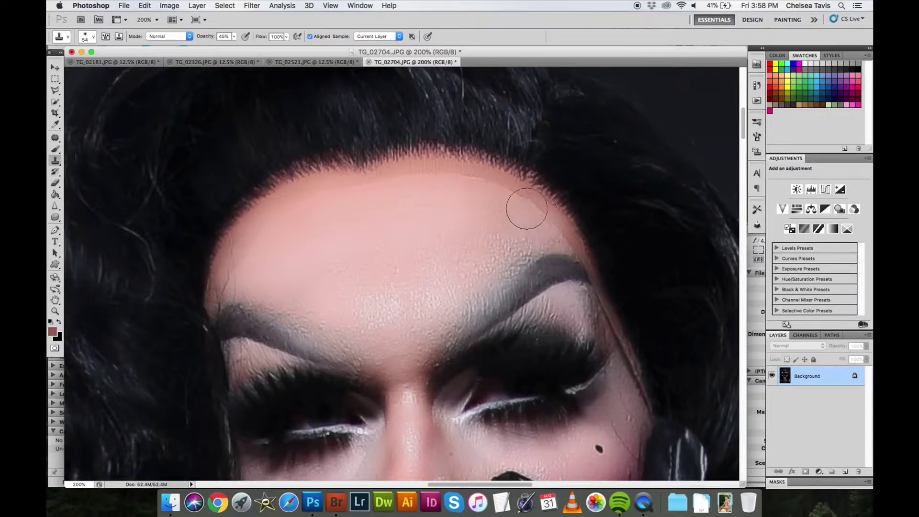
mouse_move(515, 244)
left_mouse_down()
mouse_move(538, 222)
mouse_move(504, 195)
mouse_move(367, 189)
mouse_move(401, 180)
left_mouse_up()
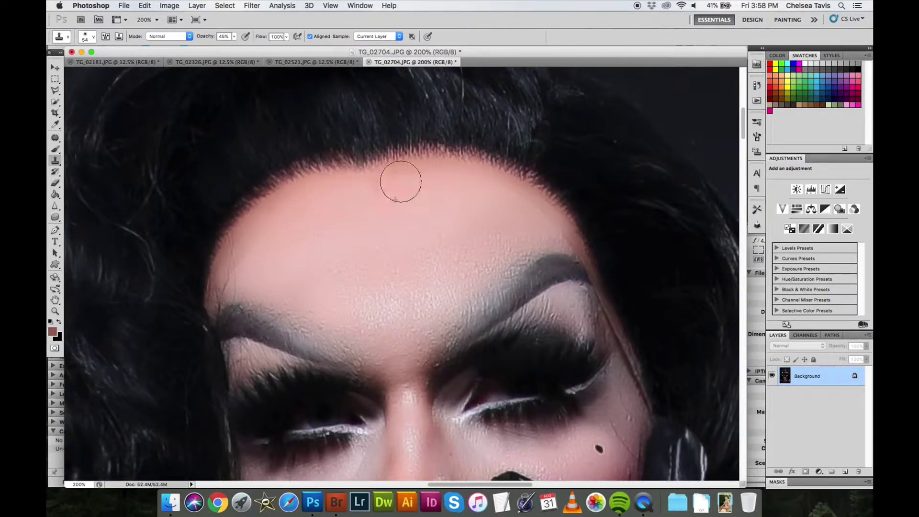
left_click_drag(537, 226, 503, 197)
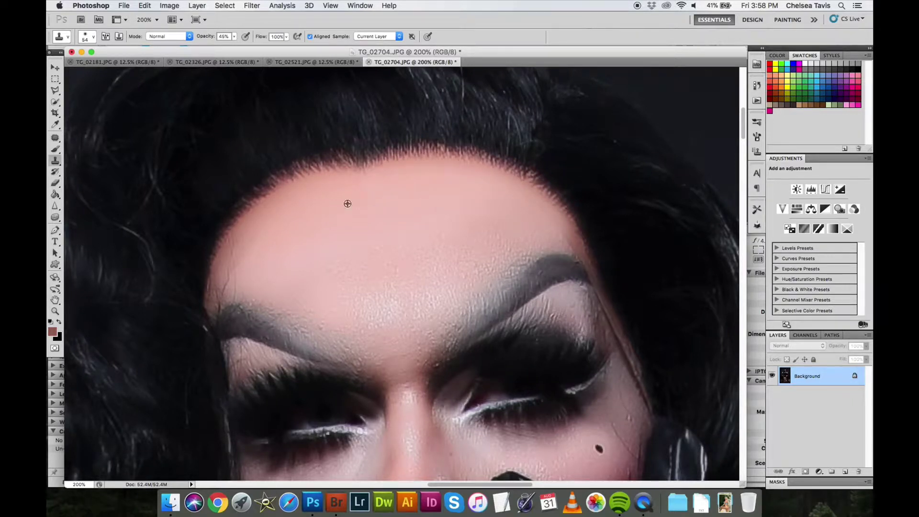
left_click_drag(250, 239, 232, 287)
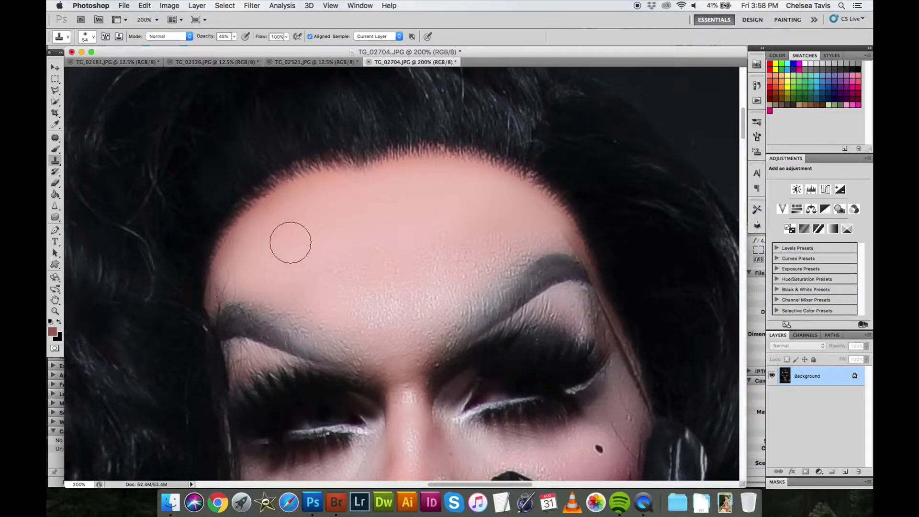
- Switch to a 32 px brush, clone the left eyebrow end, then undo that stroke
left_click(88, 36)
key("Return")
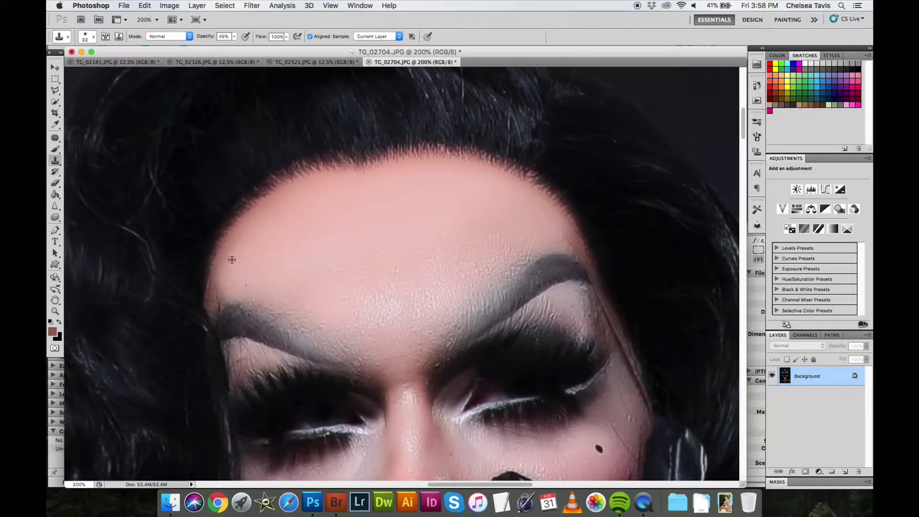
mouse_move(213, 306)
left_mouse_down()
mouse_move(234, 313)
mouse_move(222, 293)
left_mouse_up()
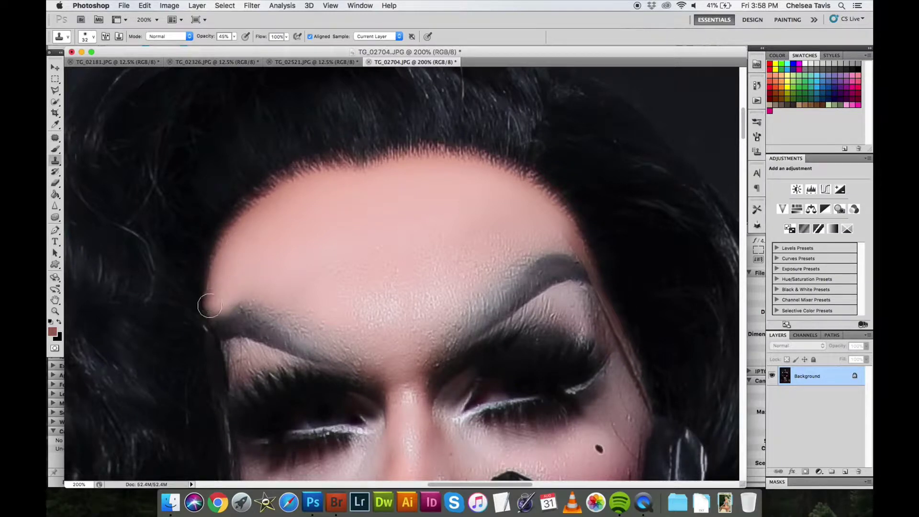
key("super+z")
- Undo the stray brow-edge stroke, clone skin below the right brow tail, and resample near the cheek
left_click(238, 287, "alt")
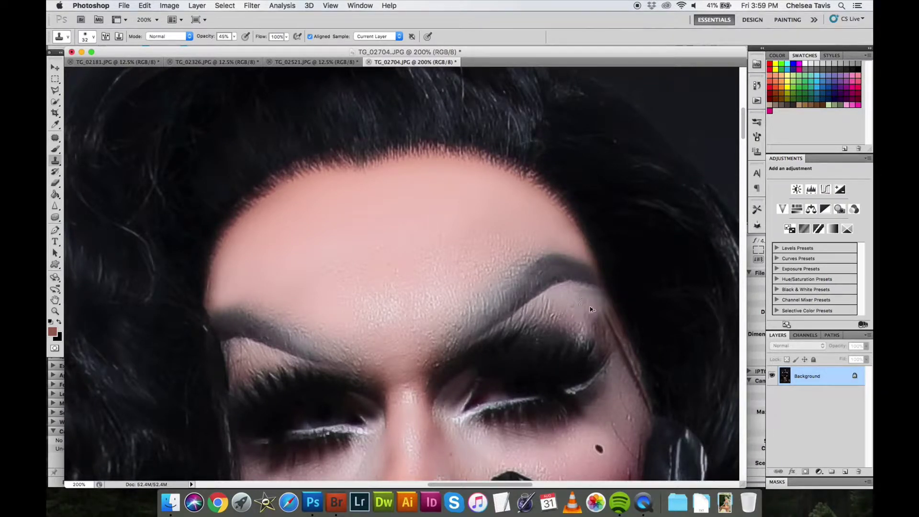
key("ctrl+z")
left_click_drag(581, 273, 580, 290)
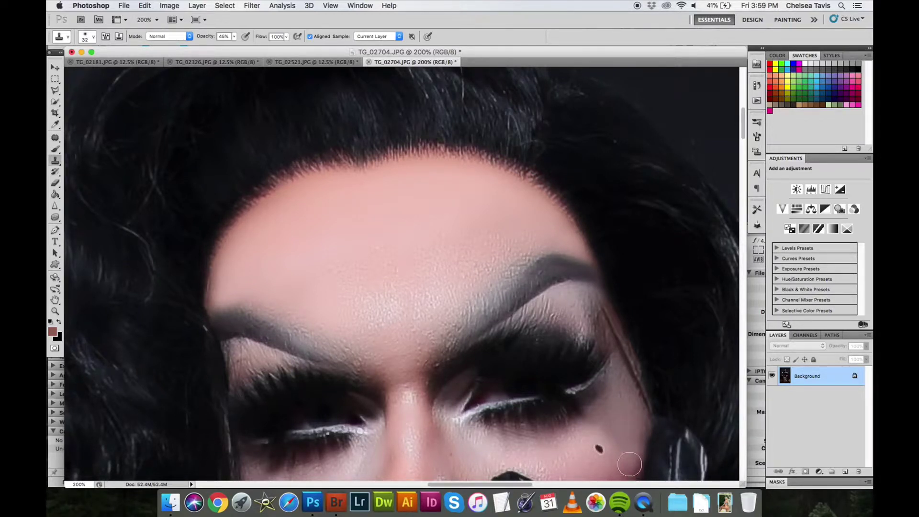
left_click(638, 422, "alt")
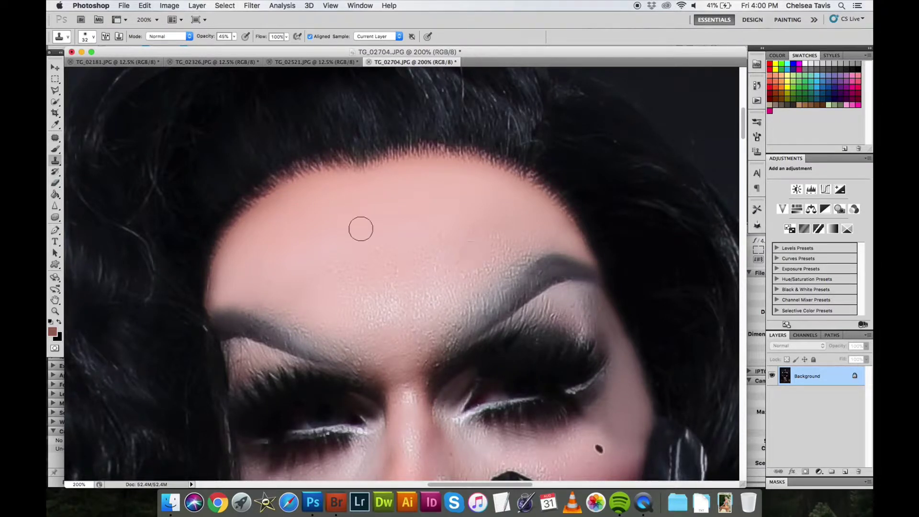
- Clone-smooth the shadow between the eyebrows and the small specks under the eye
scroll(452, 273, "down", 3)
left_click_drag(419, 260, 378, 264)
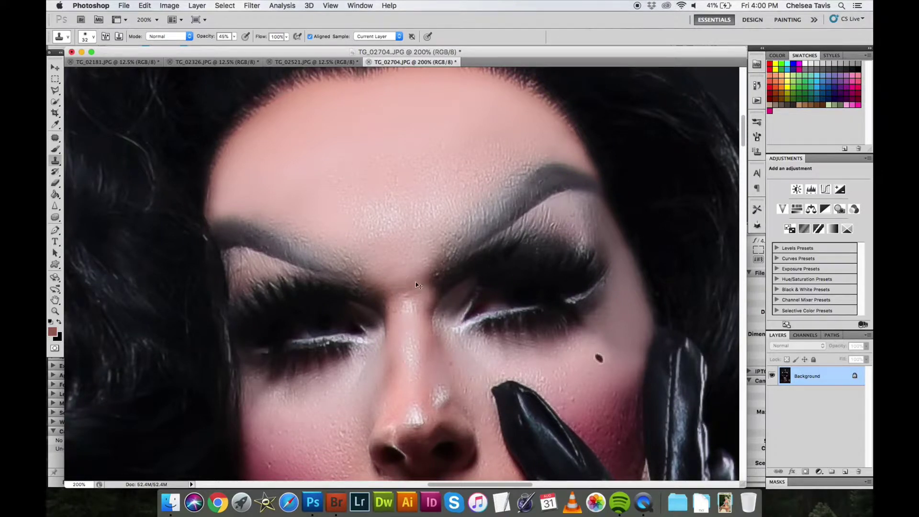
left_click(430, 308, "alt")
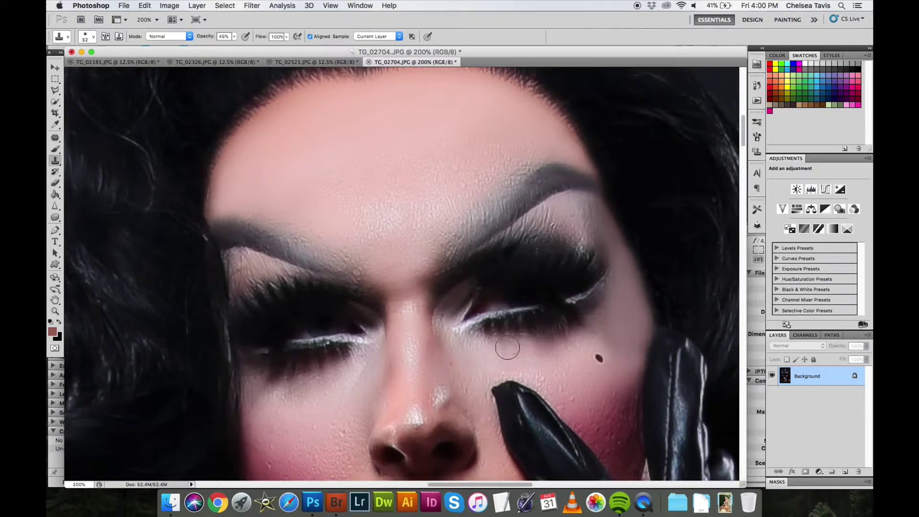
left_click_drag(308, 382, 273, 398)
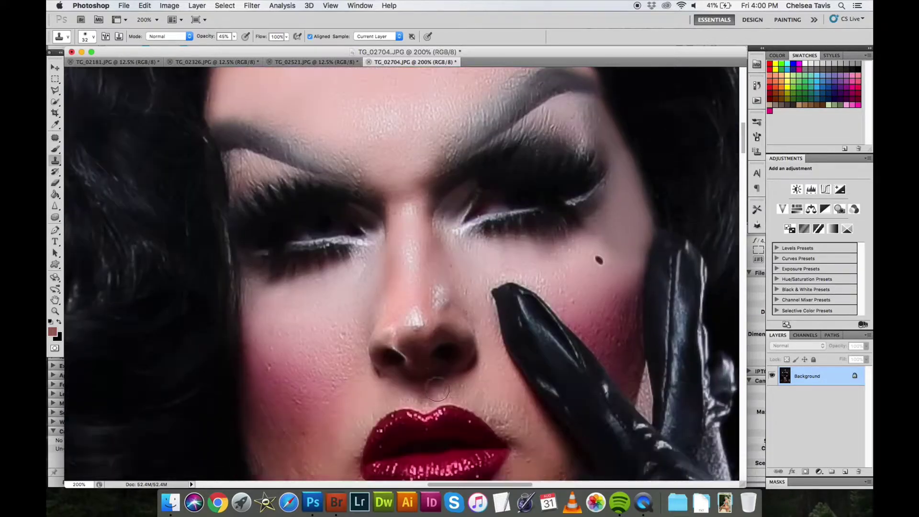
scroll(414, 358, "down", 4)
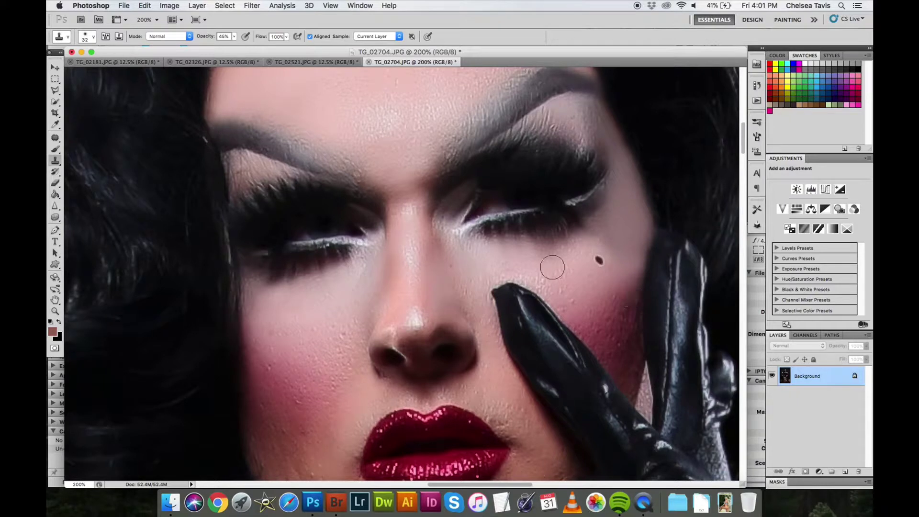
left_click(464, 249)
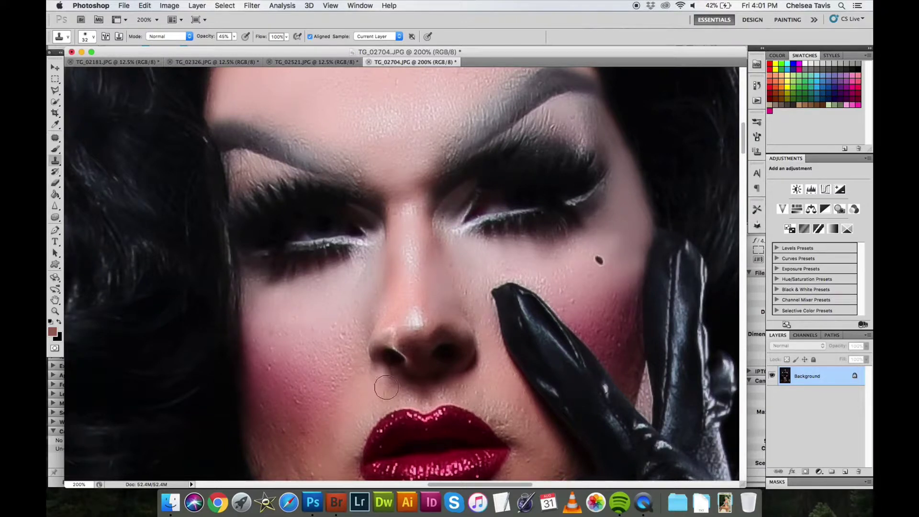
left_click(93, 37)
- Choose the 200 px scattered brush and texture the forehead with speckled clone strokes
left_click(128, 136)
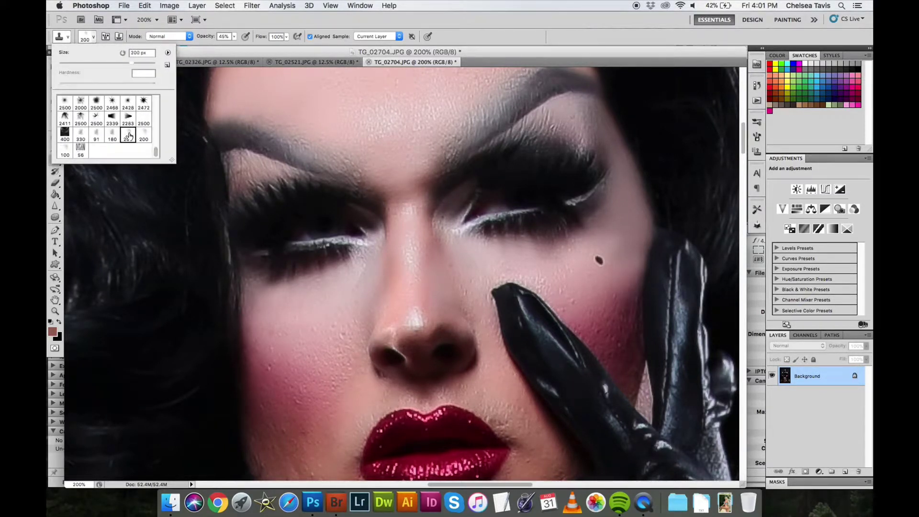
left_click(304, 347)
left_click(281, 389, "alt")
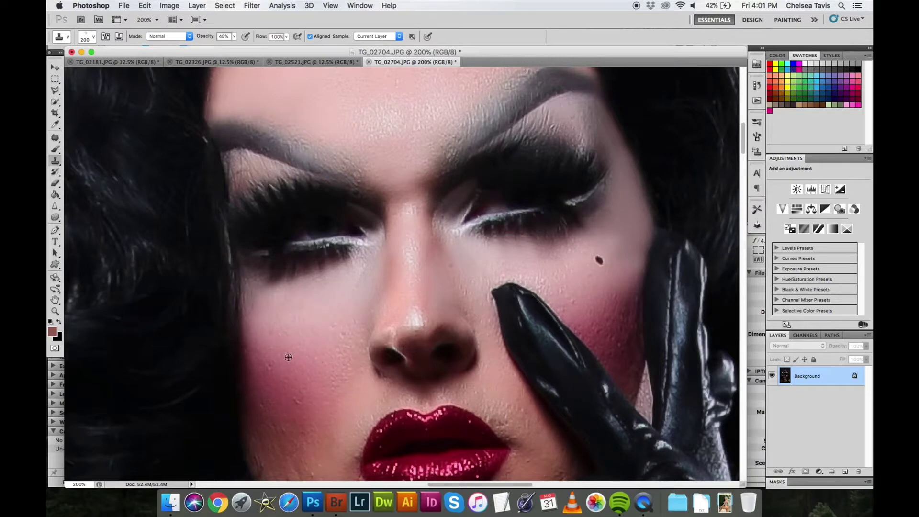
scroll(325, 307, "up", 3)
scroll(328, 306, "up", 3)
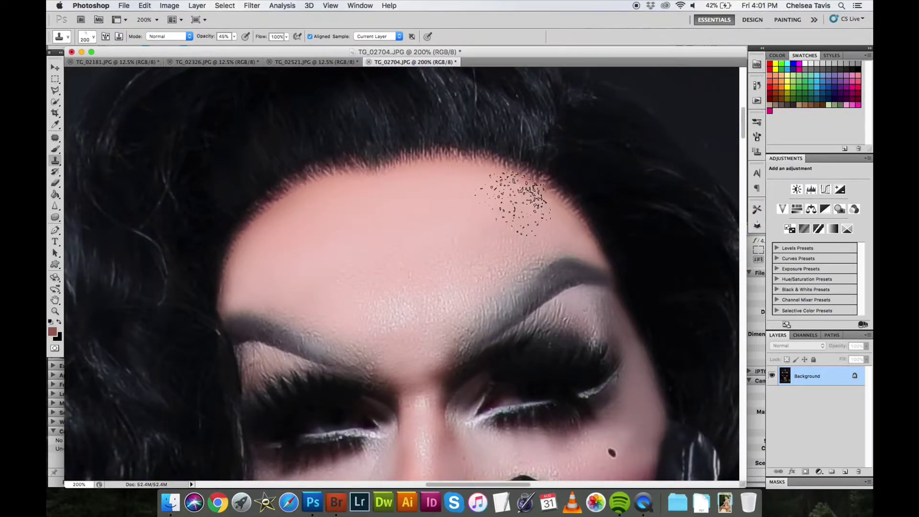
left_click(448, 251, "alt")
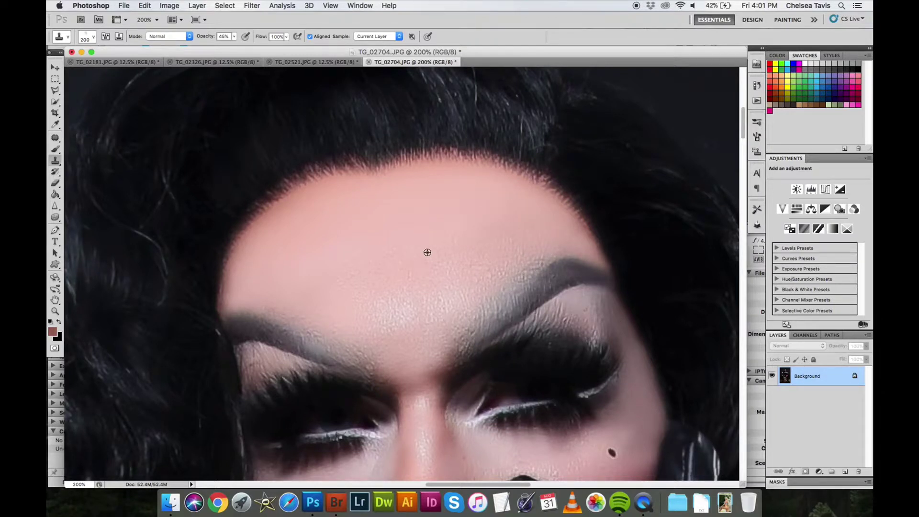
left_click_drag(397, 213, 359, 206)
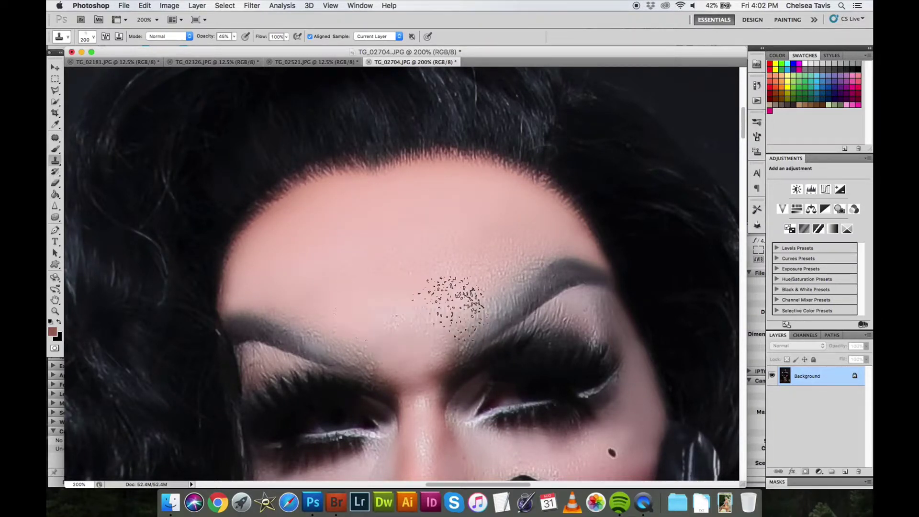
left_click_drag(441, 297, 483, 256)
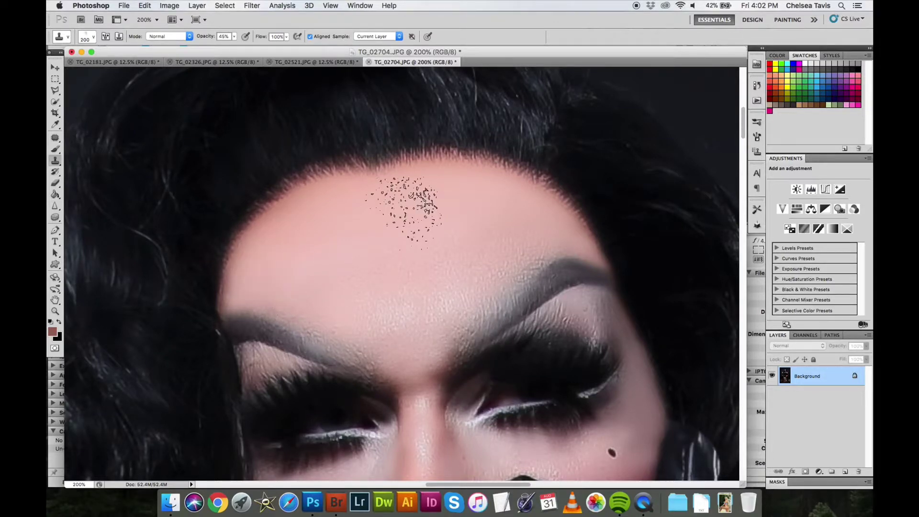
scroll(410, 205, "down", 5)
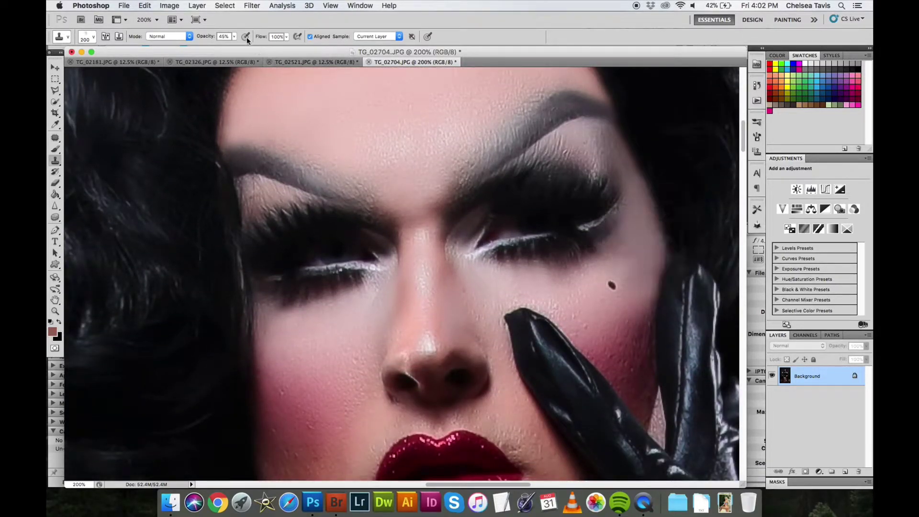
- Pick the 91 px scatter brush for the Clone Stamp and sample cheek skin as source
left_click(82, 38)
left_click(96, 134)
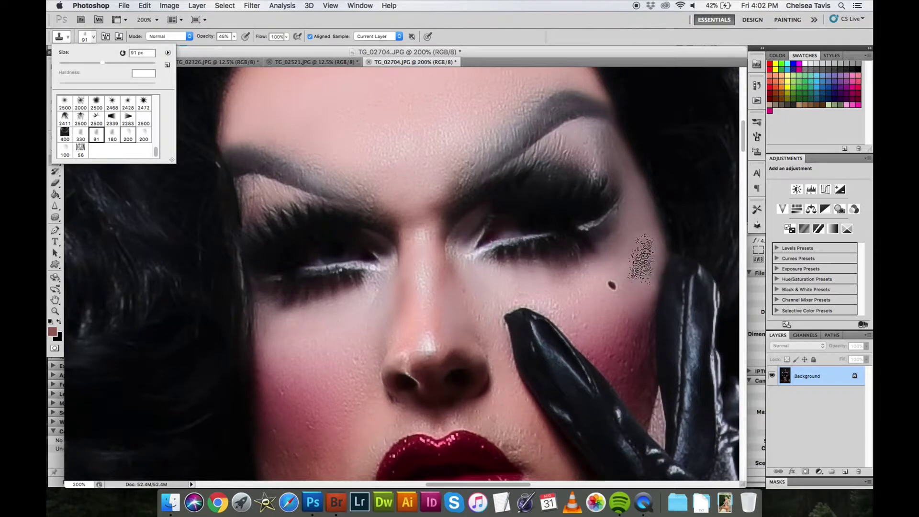
left_click(642, 257)
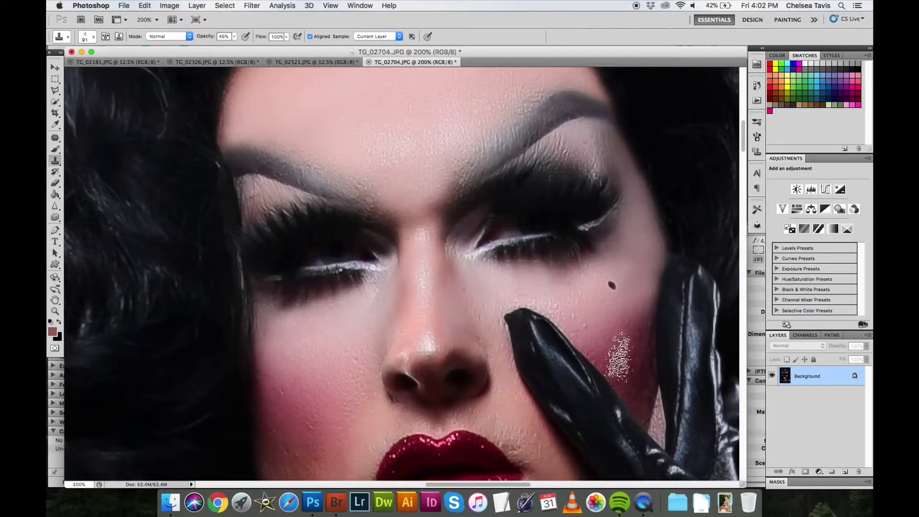
left_click(622, 352, "alt")
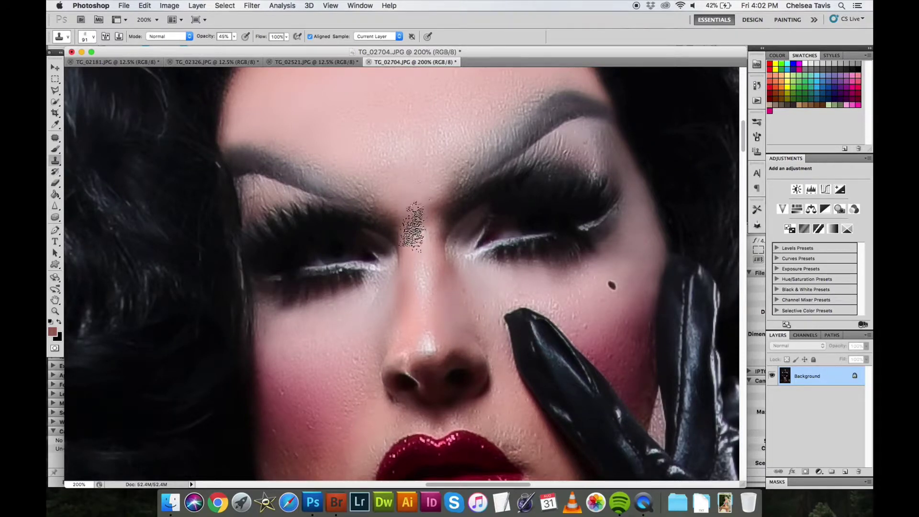
scroll(412, 225, "down", 3)
scroll(341, 373, "down", 1)
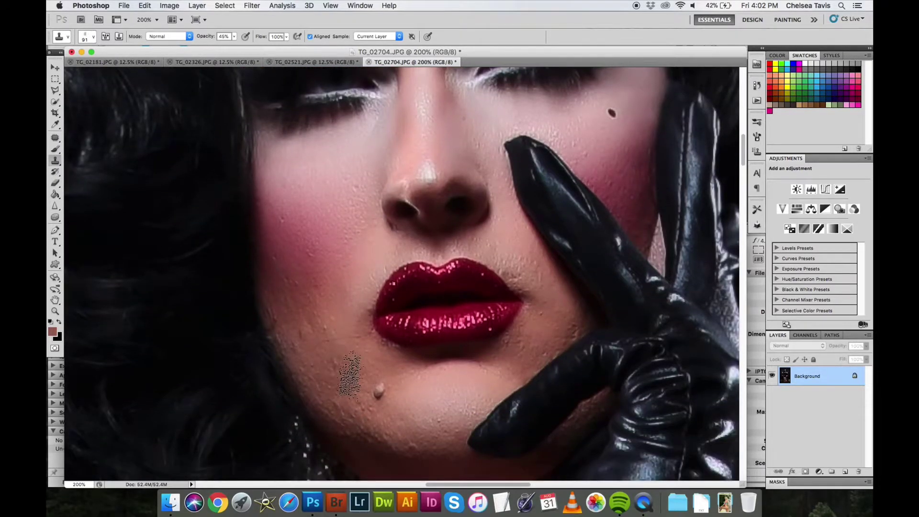
- Switch to a smaller soft round brush at 0% hardness and resample cheek skin
left_click(94, 36)
scroll(154, 114, "up", 3)
scroll(155, 114, "up", 3)
left_click(128, 103)
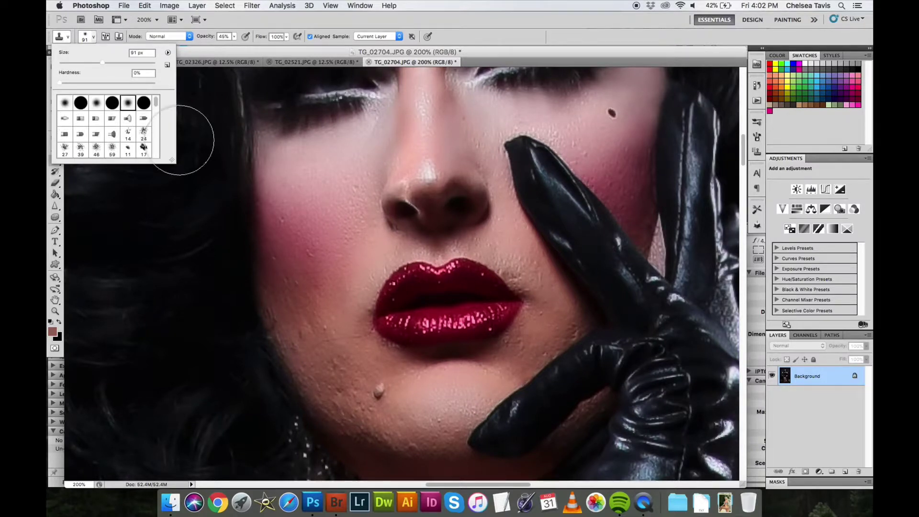
key("bracketleft")
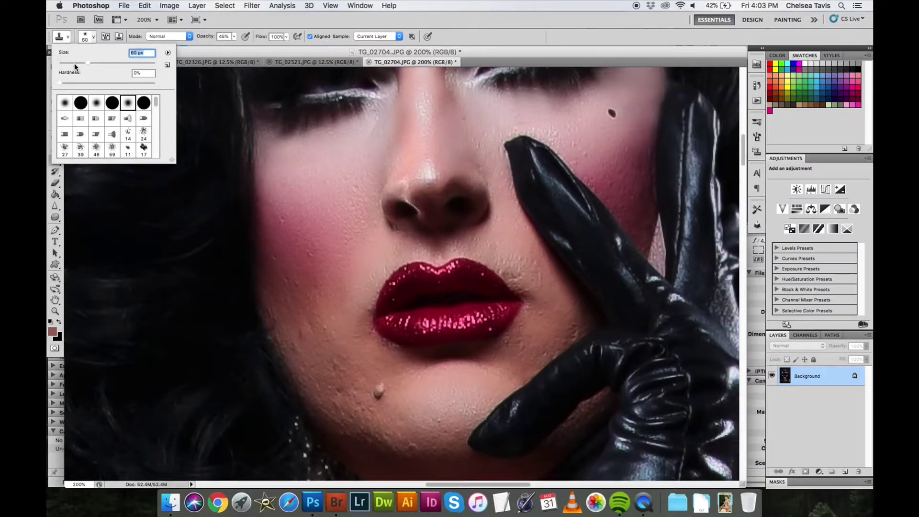
key("Return")
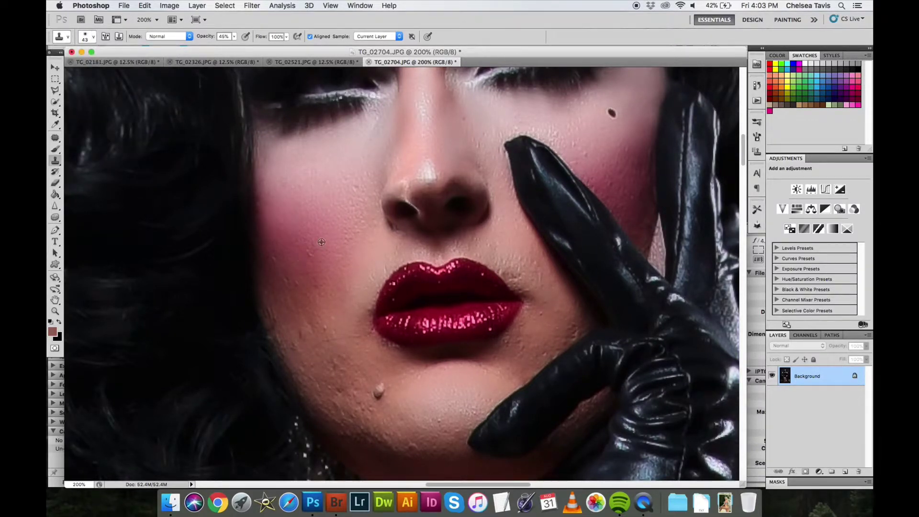
left_click(327, 259, "alt")
- Clone-smooth the lower cheek down toward the chin and the bumpy chin skin
mouse_move(308, 322)
left_mouse_down()
mouse_move(297, 332)
mouse_move(309, 301)
left_mouse_up()
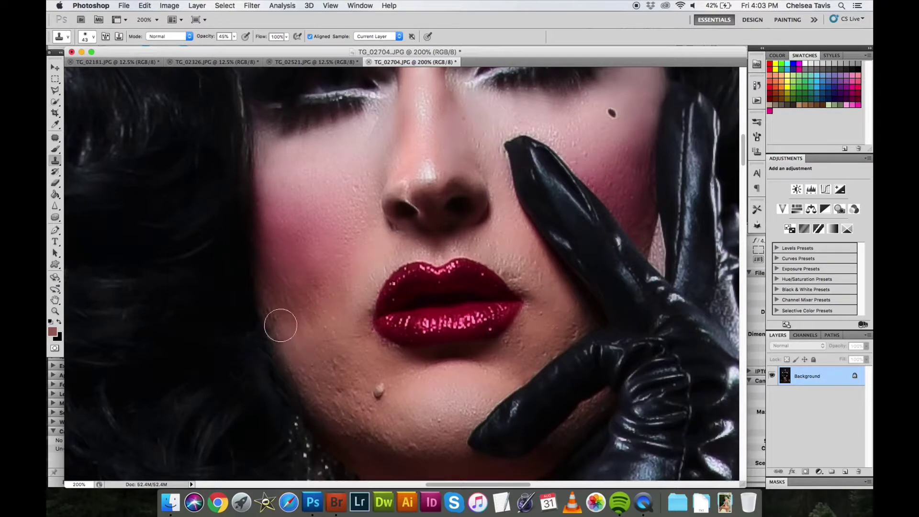
left_click(318, 312, "alt")
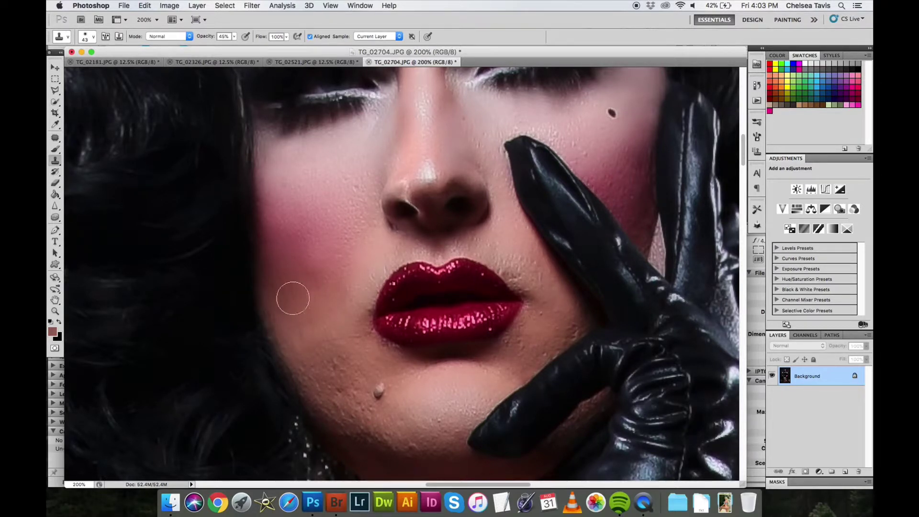
left_click_drag(295, 306, 301, 322)
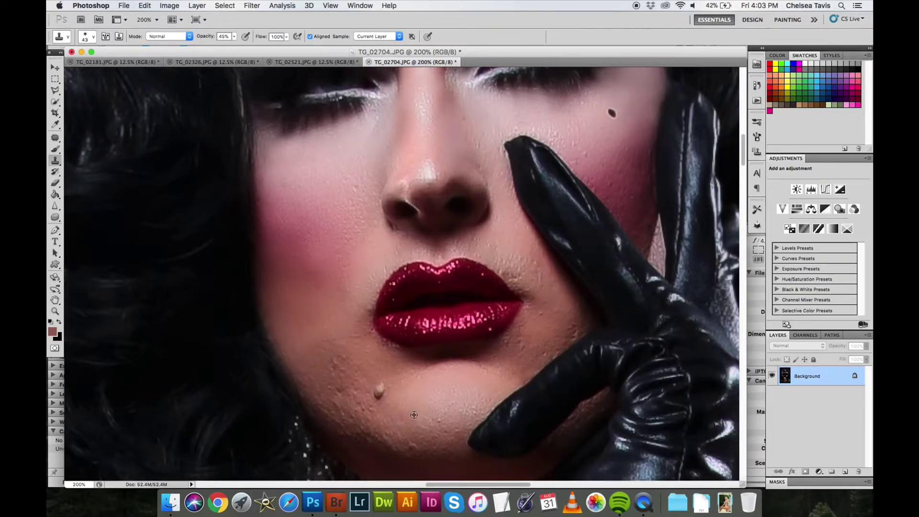
left_click(399, 435, "alt")
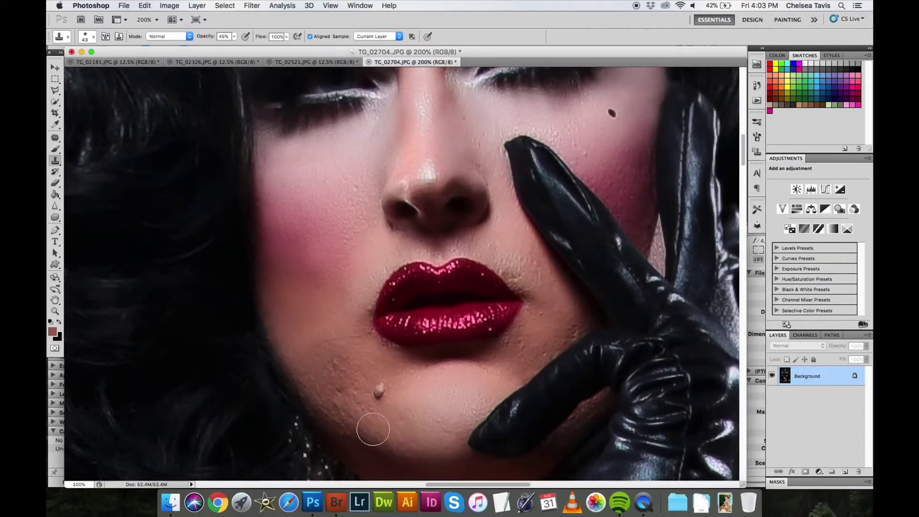
mouse_move(329, 403)
left_mouse_down()
mouse_move(360, 406)
mouse_move(347, 340)
mouse_move(361, 284)
mouse_move(355, 335)
left_mouse_up()
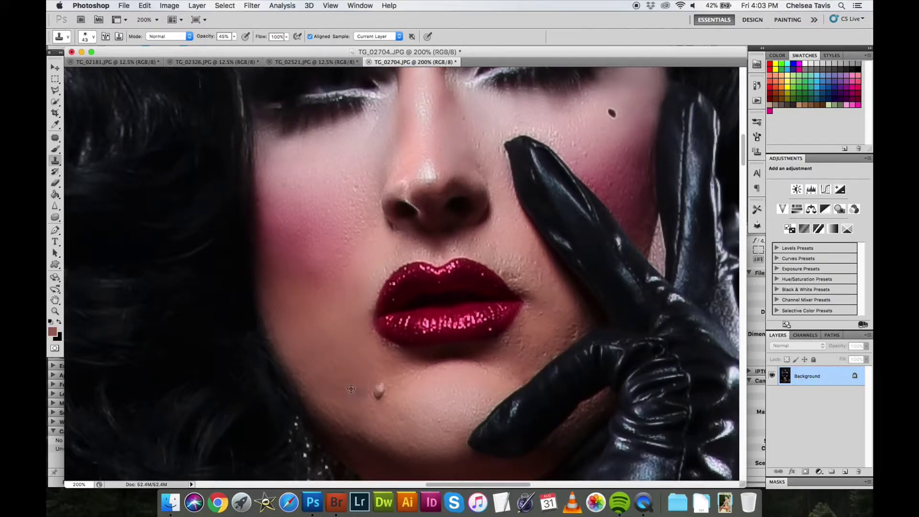
- Smooth skin below the lips and beside the right lip corner, then reduce brush to 20 px
mouse_move(349, 371)
left_mouse_down()
mouse_move(540, 311)
mouse_move(541, 285)
left_mouse_up()
left_click_drag(565, 320, 514, 349)
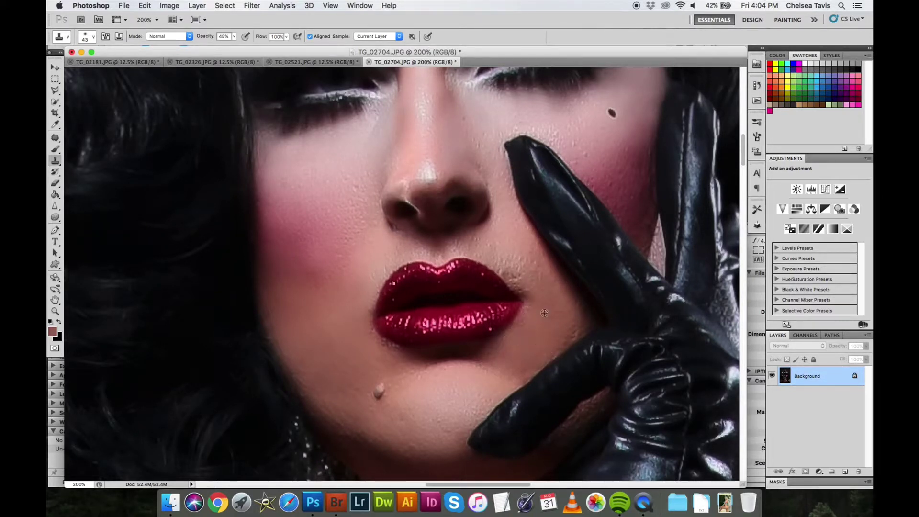
mouse_move(534, 267)
left_mouse_down()
mouse_move(516, 255)
mouse_move(512, 267)
mouse_move(479, 241)
mouse_move(498, 240)
left_mouse_up()
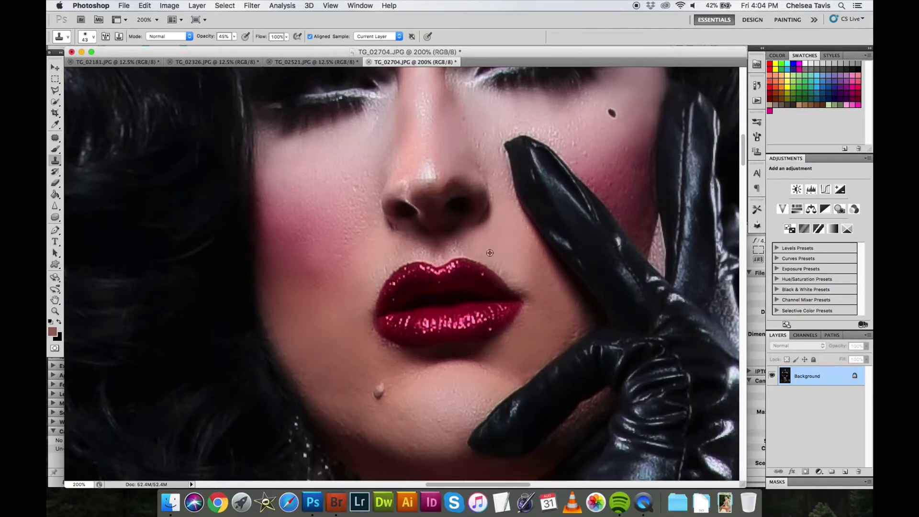
left_click(376, 264, "alt")
left_click(92, 40)
left_click_drag(93, 62, 97, 62)
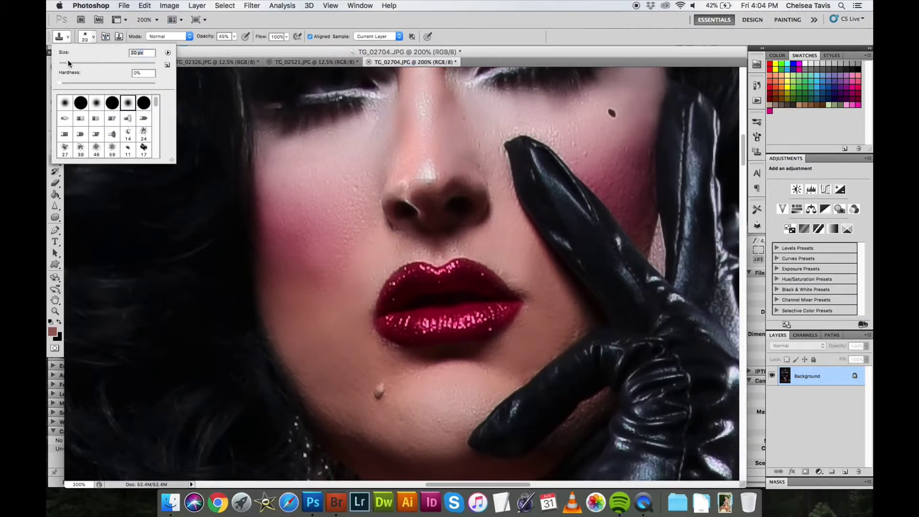
- Clone over the left lip edge and the skin gap between the glove fingers at 20 px
left_click(430, 181)
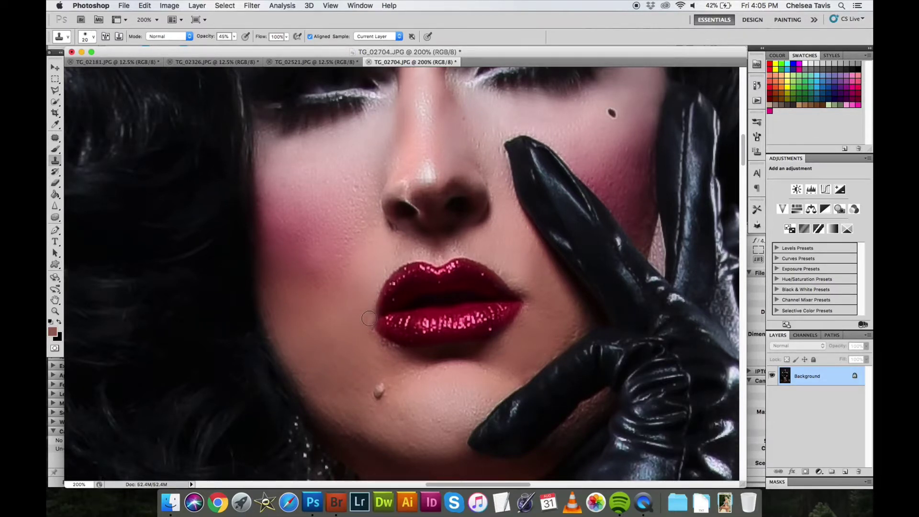
left_click(357, 316, "alt")
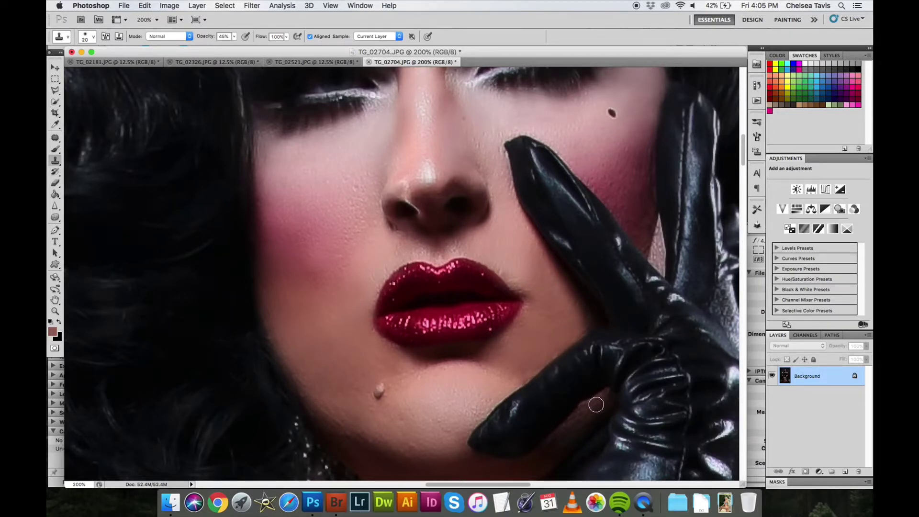
left_click_drag(598, 401, 574, 421)
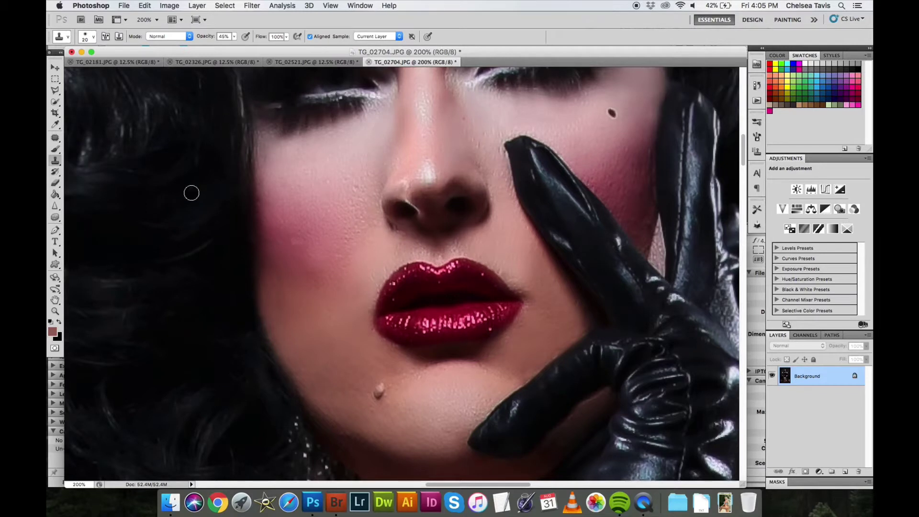
right_click(74, 91)
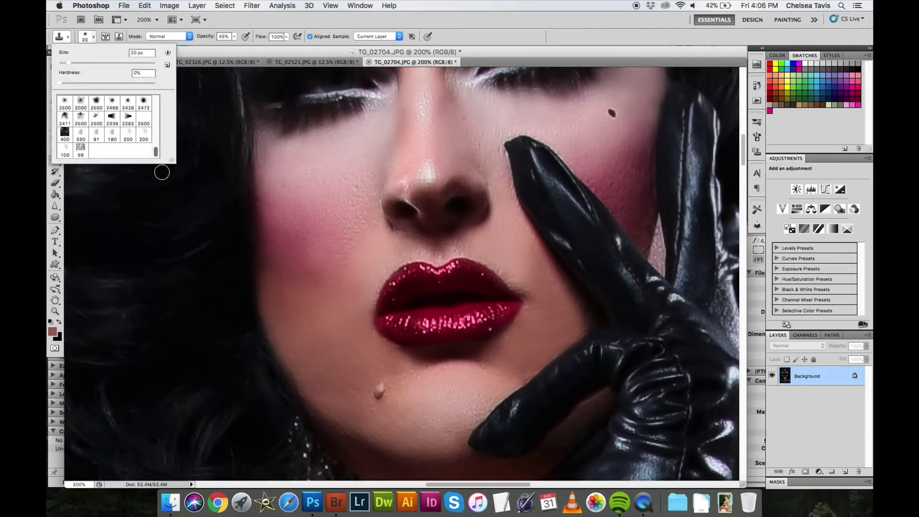
- Clone-smooth the lower-cheek blush with a 180 px brush
left_click(112, 134)
left_click(332, 322)
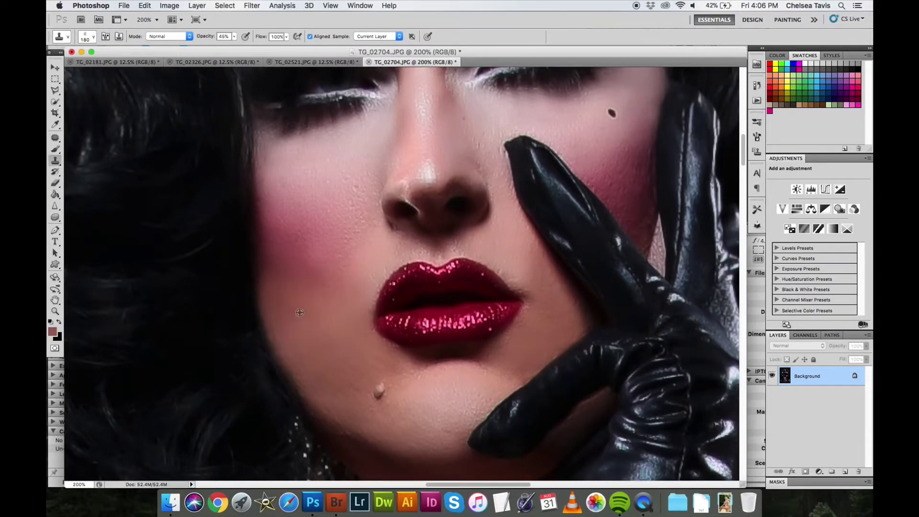
left_click_drag(291, 248, 283, 282)
- Shrink the clone brush to about 91 px for the lips and upper cheek
left_click(87, 42)
left_click(117, 139)
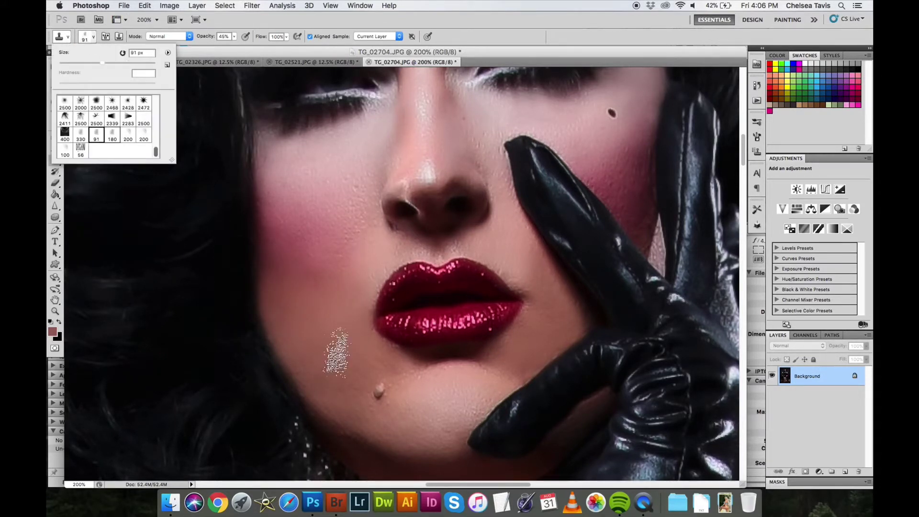
left_click(350, 395)
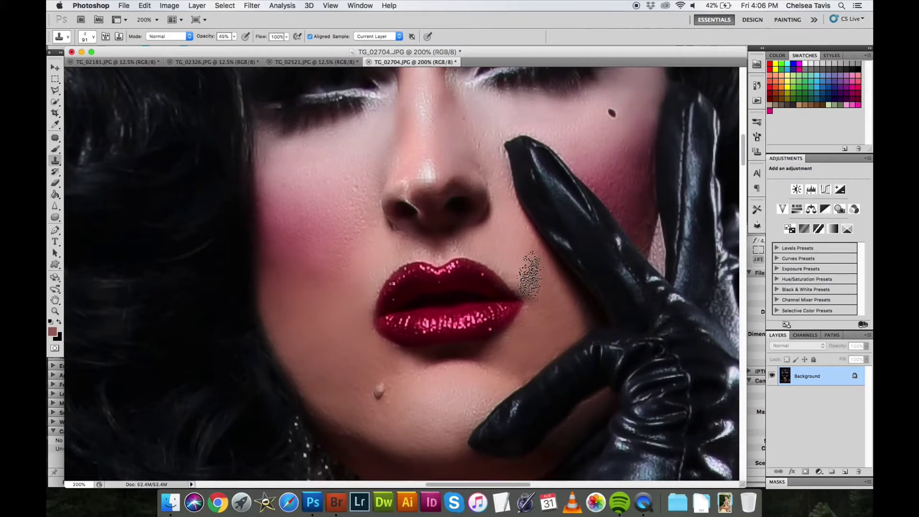
scroll(584, 185, "up", 3)
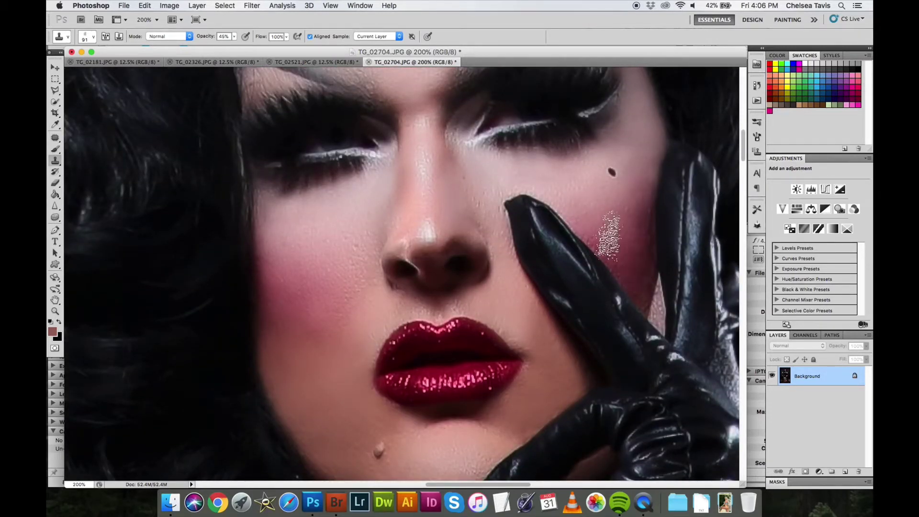
scroll(627, 241, "up", 4)
scroll(626, 241, "up", 2)
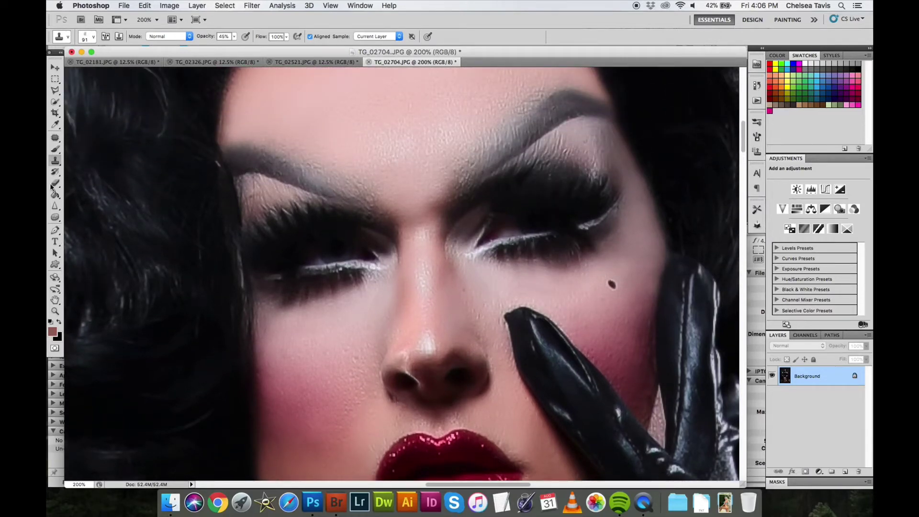
- Dodge the inner eye corner by the nose with a 72 px brush, undoing a cheek stroke
key("super+minus")
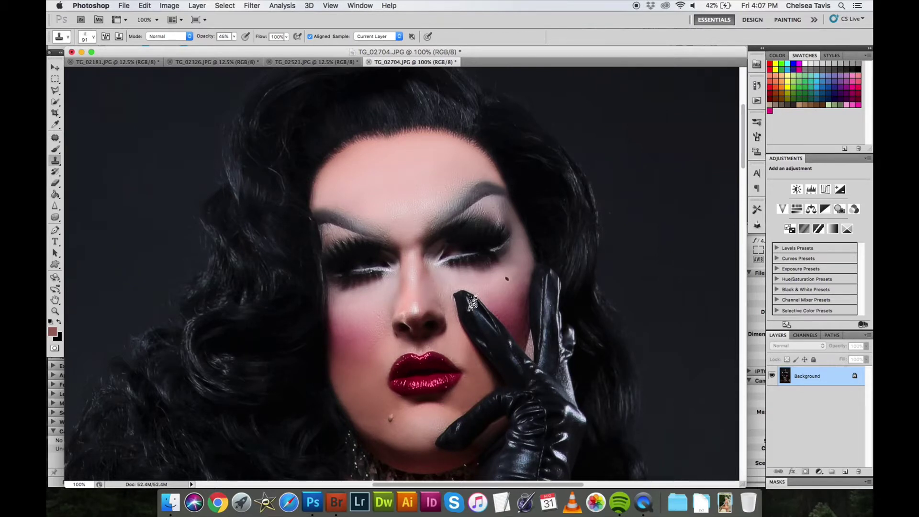
left_click(55, 217)
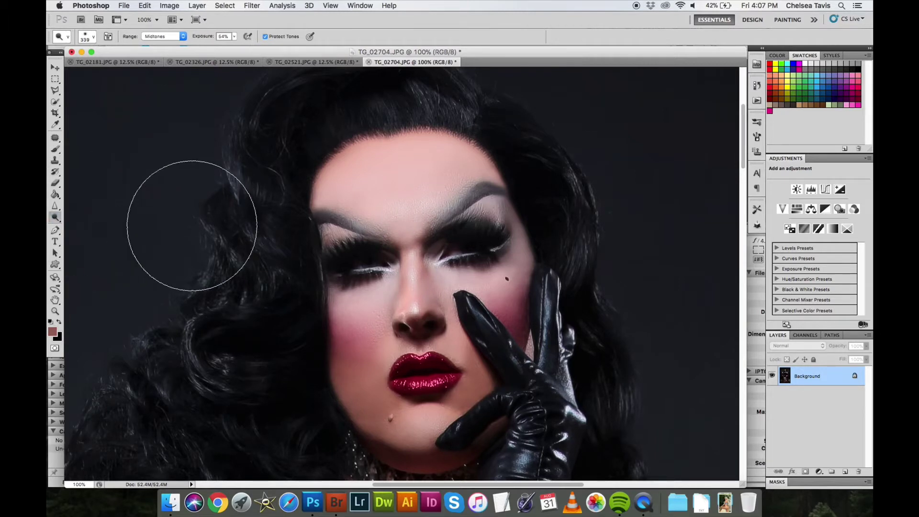
left_click(86, 37)
left_click_drag(120, 63, 111, 62)
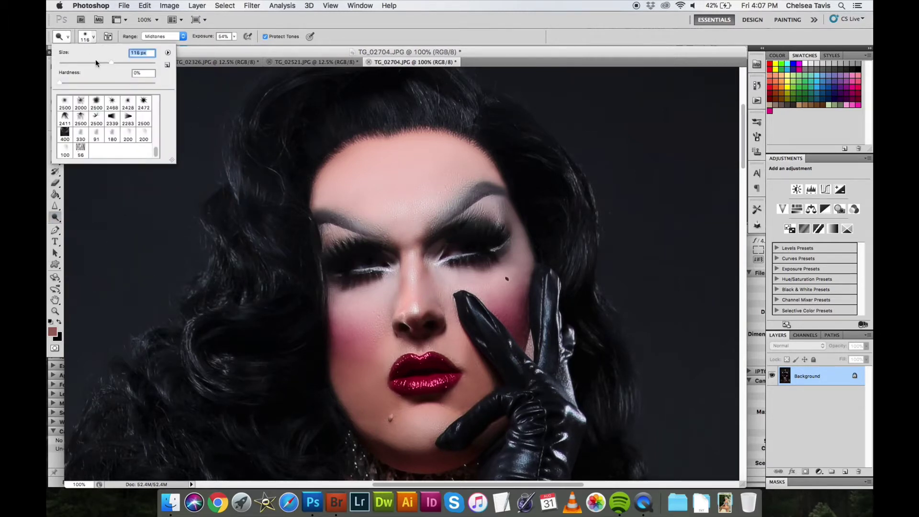
type("72")
key("Return")
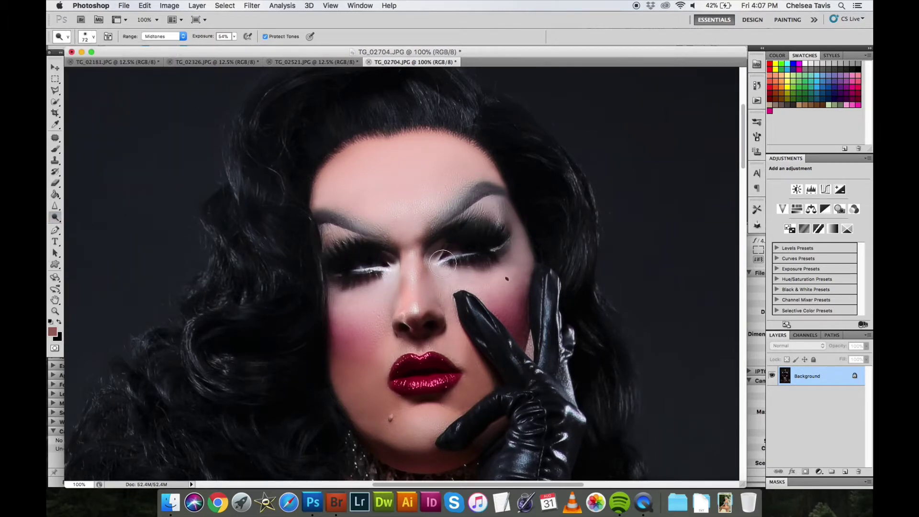
mouse_move(421, 261)
left_mouse_down()
mouse_move(461, 246)
mouse_move(431, 262)
left_mouse_up()
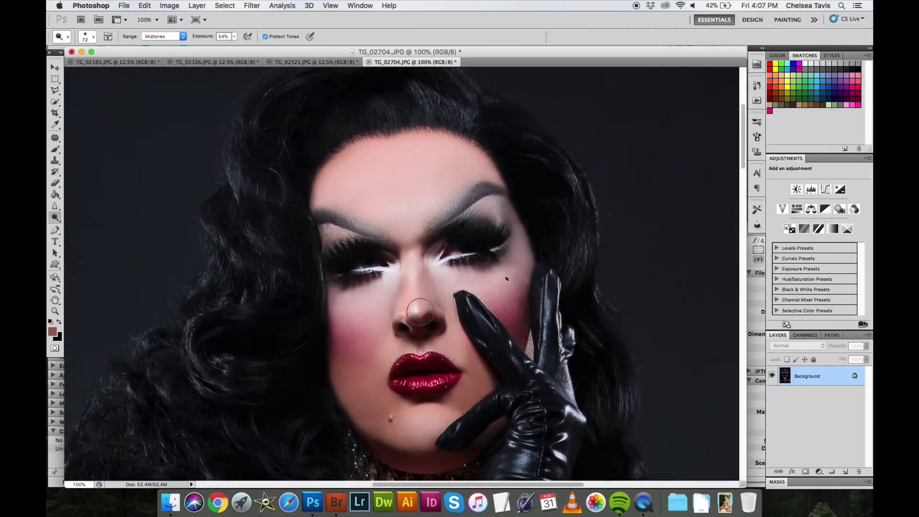
left_click_drag(321, 307, 365, 328)
key("ctrl+z")
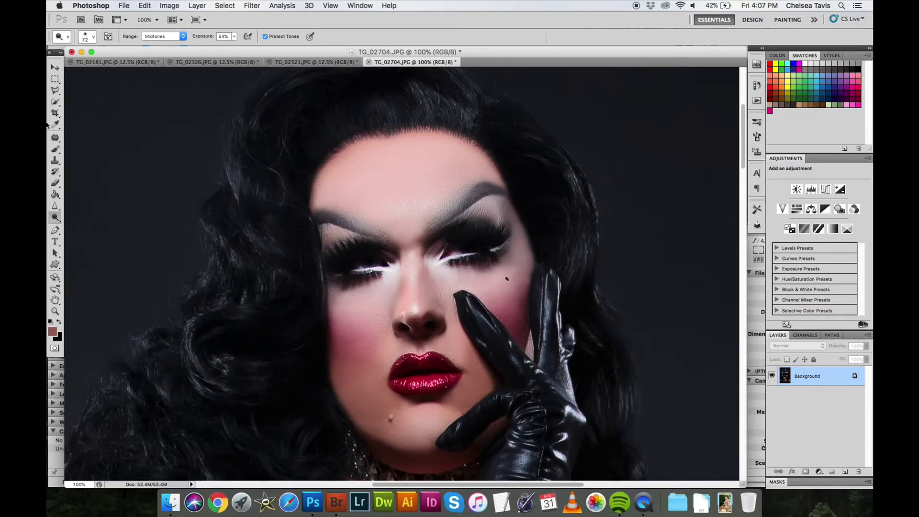
- Burn the temple beside the right eye and the chin and jaw shadow
left_click(55, 218, "alt")
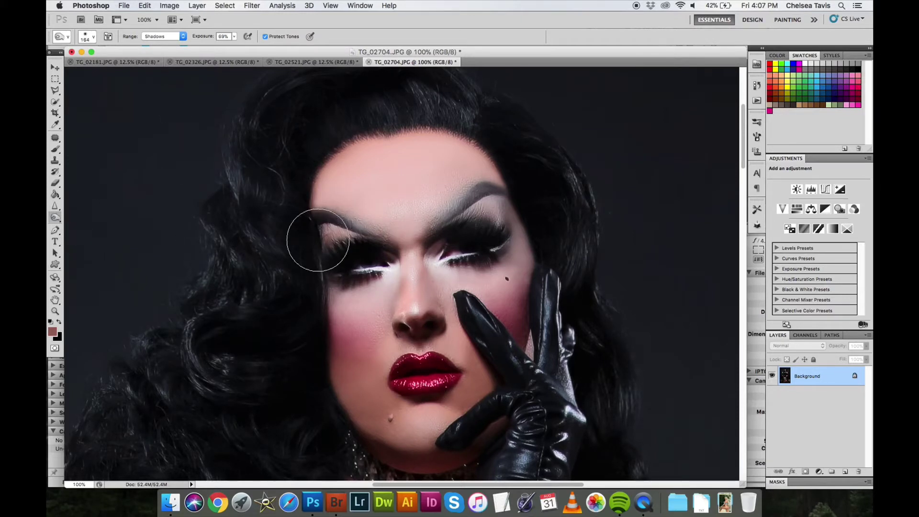
left_click_drag(509, 216, 492, 215)
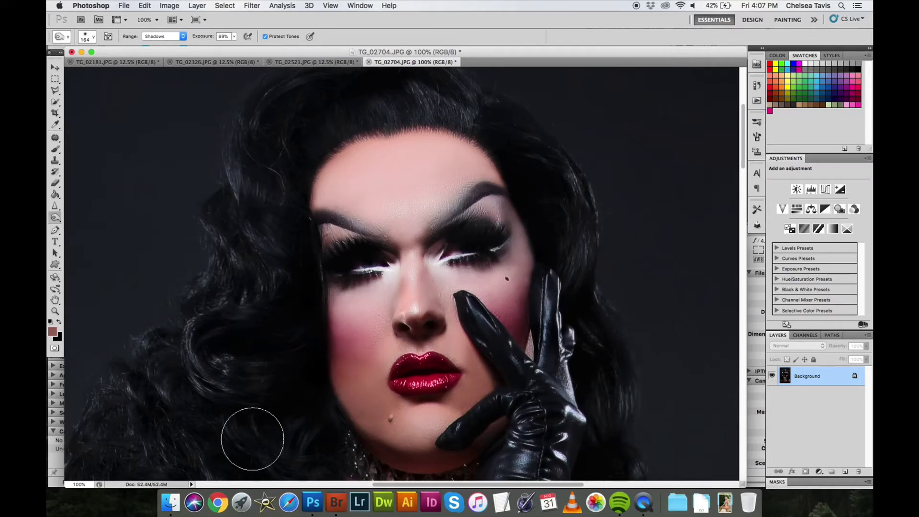
left_click_drag(405, 471, 359, 440)
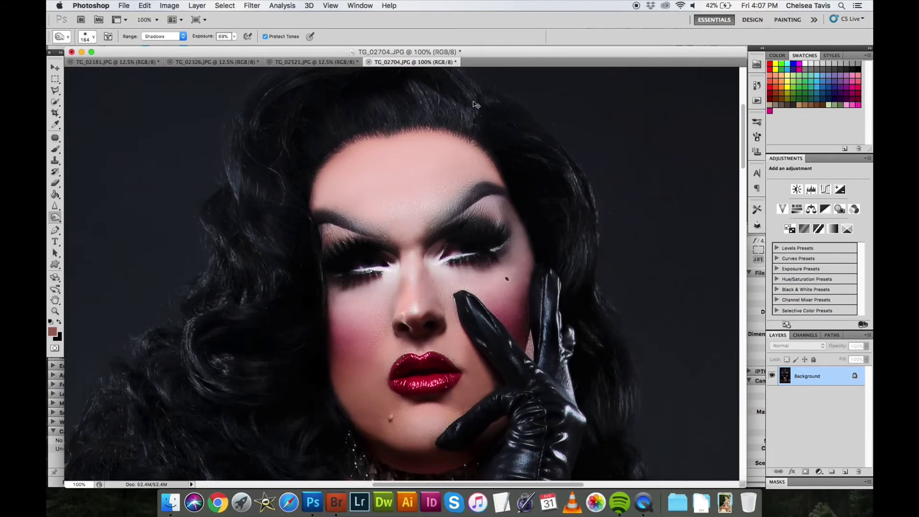
- Zoom out to the full figure and set the Dodge tool back to midtones at about 257 px
key("super+minus")
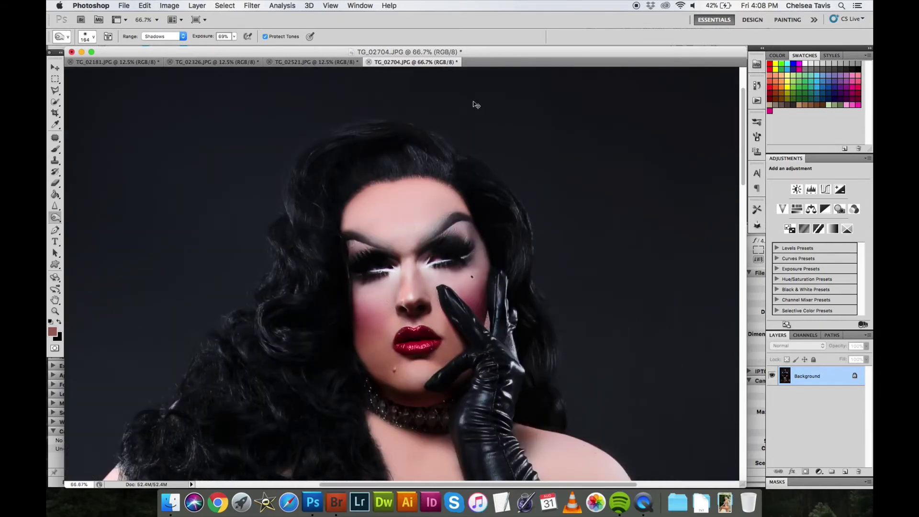
key("super+minus")
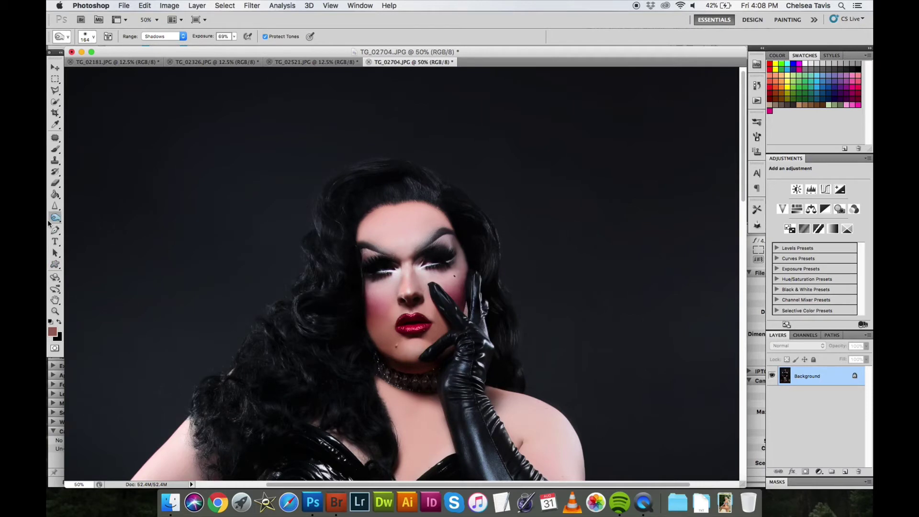
key("shift+o")
left_click(87, 37)
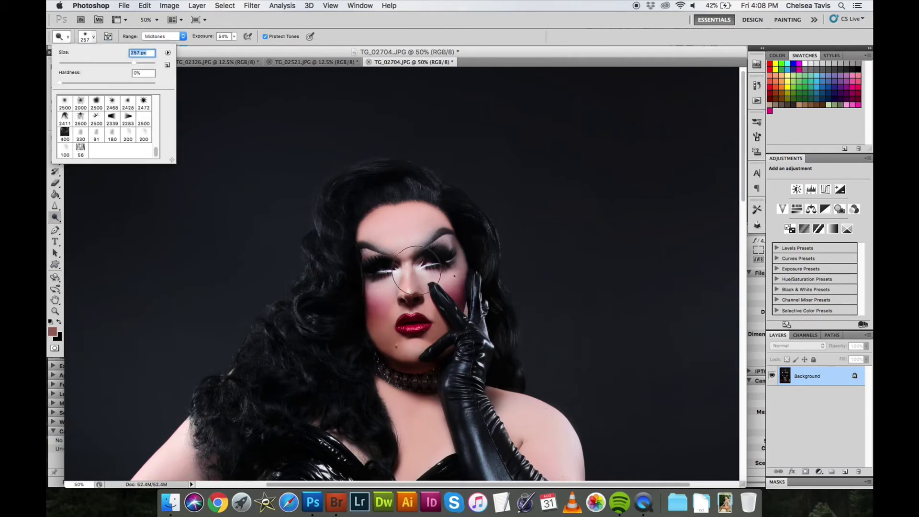
left_click(382, 324)
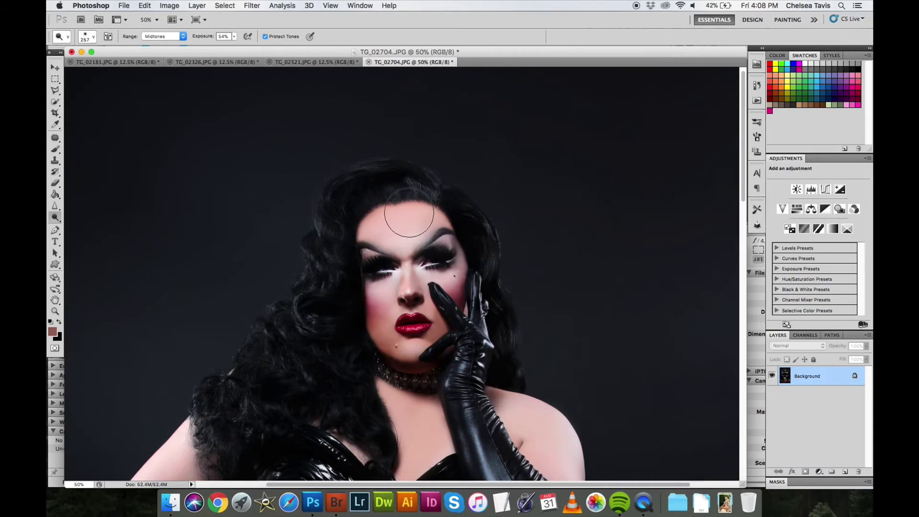
key("super+minus")
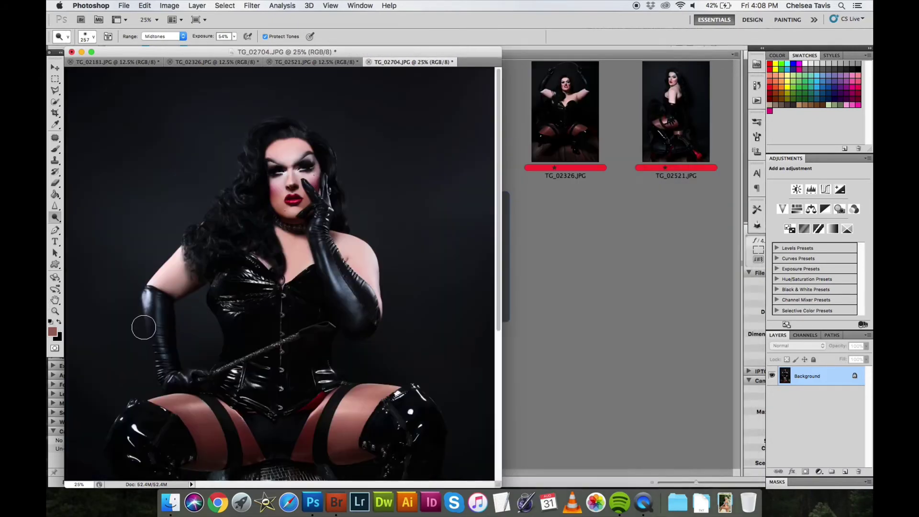
- Dodge across both thighs at 16.7% zoom, then switch over to Adobe Bridge
key("super+minus")
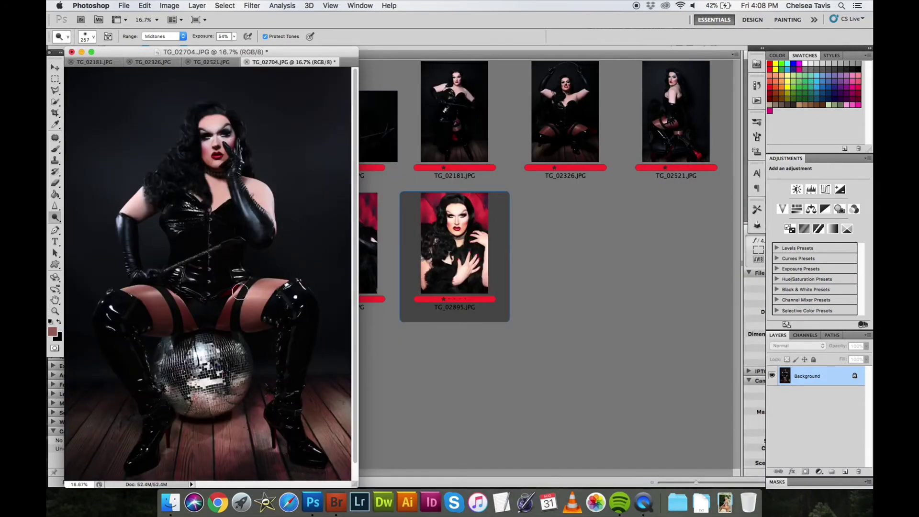
left_click_drag(239, 291, 130, 299)
scroll(232, 285, "down", 2)
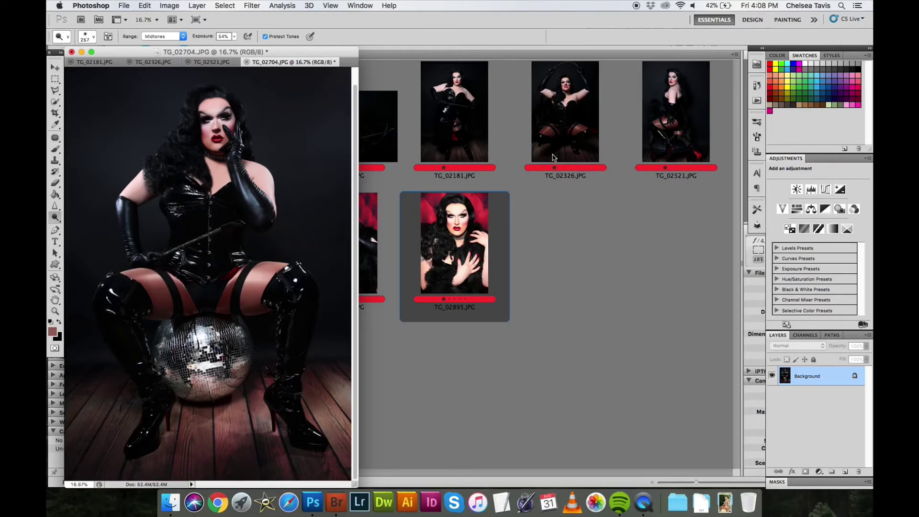
key("super+Tab")
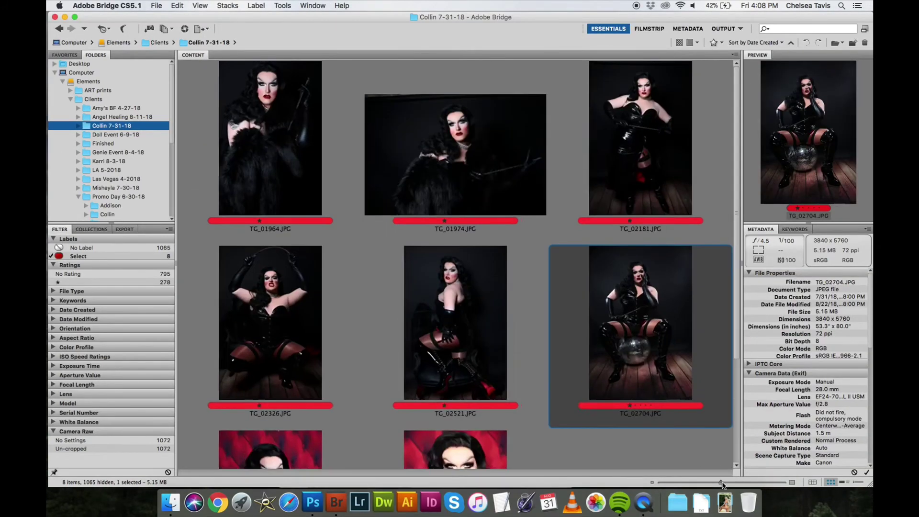
- Enlarge Bridge thumbnails, narrow its window and widen the pane showing the original TG_02704.JPG
mouse_move(696, 482)
left_mouse_down()
mouse_move(767, 482)
mouse_move(794, 497)
left_mouse_up()
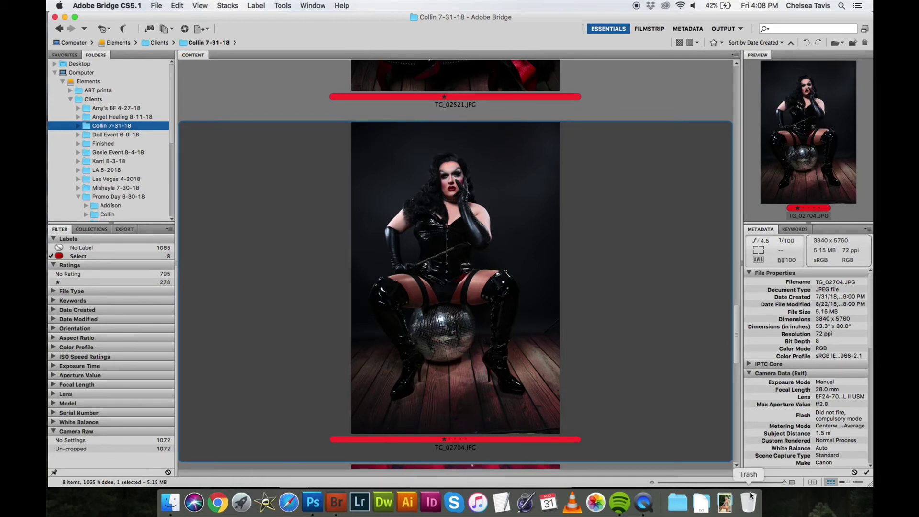
left_click_drag(505, 484, 498, 487)
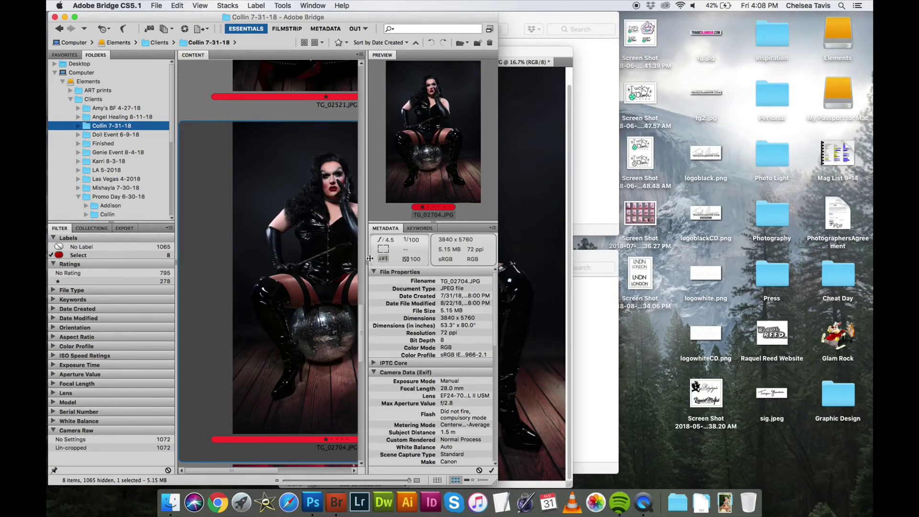
left_click_drag(370, 259, 446, 259)
left_click_drag(408, 19, 302, 9)
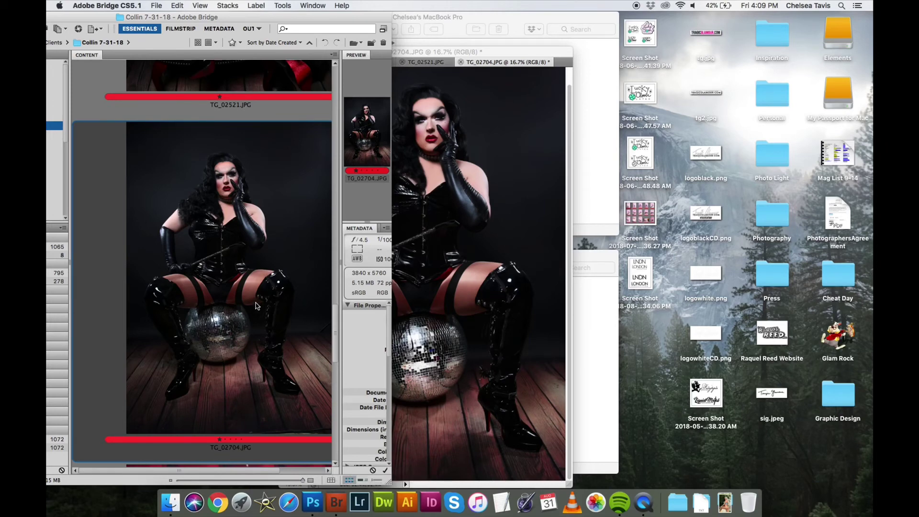
- Bring the retouched TG_02704 portrait in Photoshop to the front beside Bridge
left_click(510, 414)
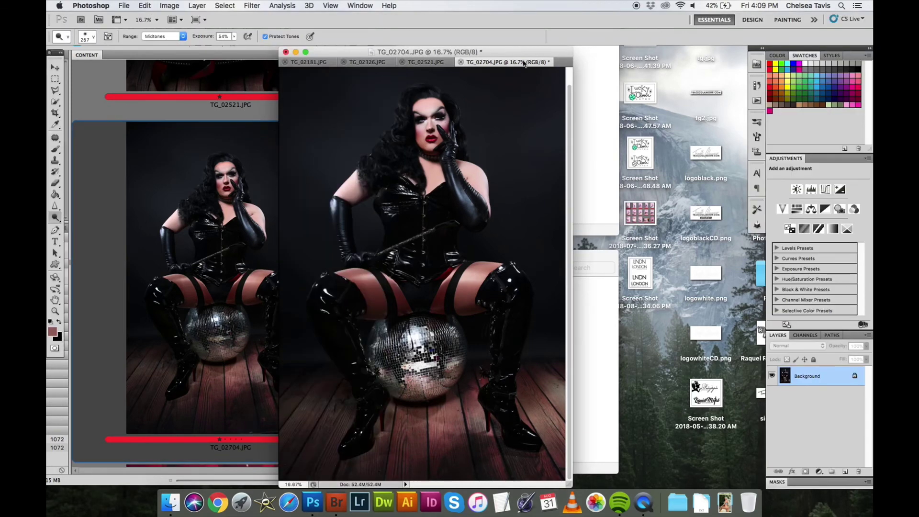